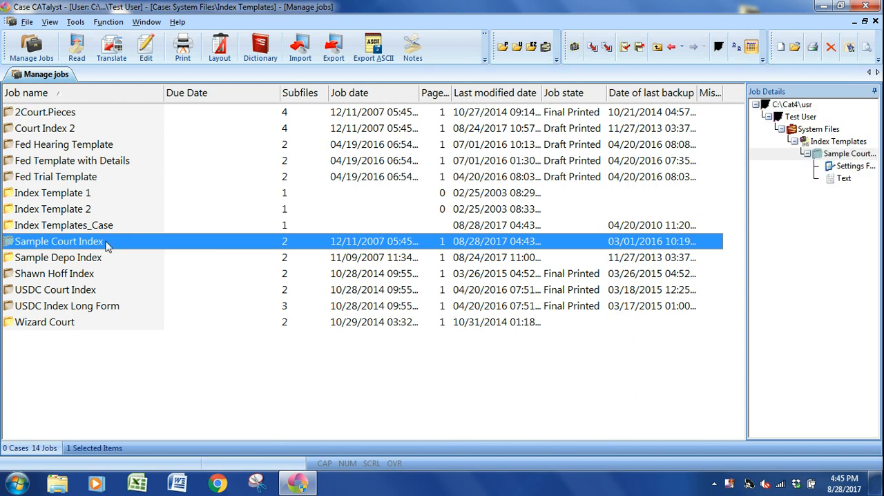
Look up the Sample Court Index template among the index templates in the Extras.ZIP restore source, without restoring anything.
left_click(177, 21)
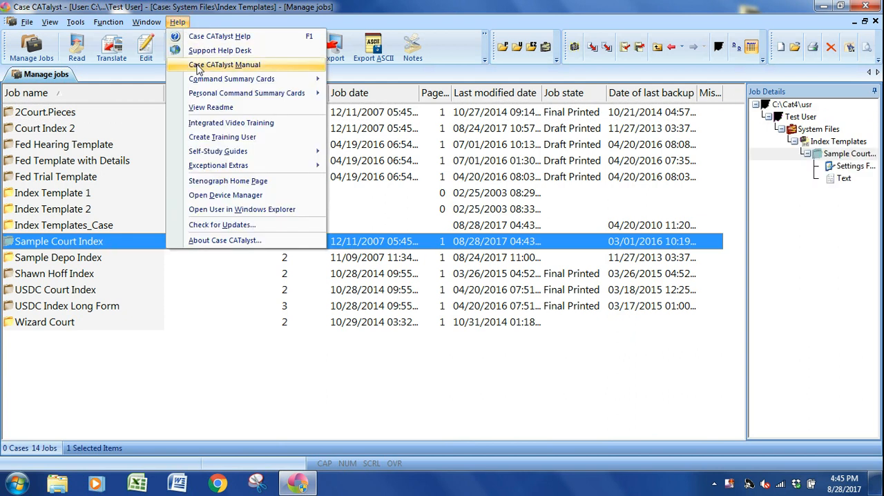
mouse_move(280, 165)
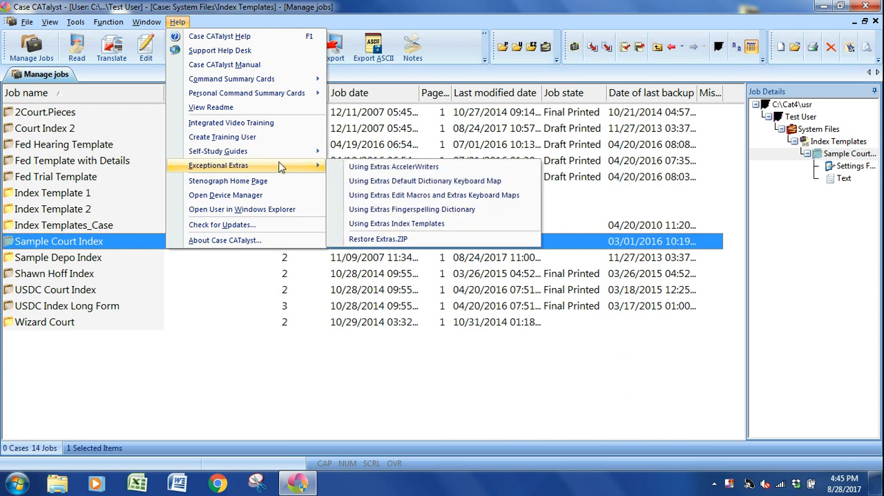
left_click(353, 238)
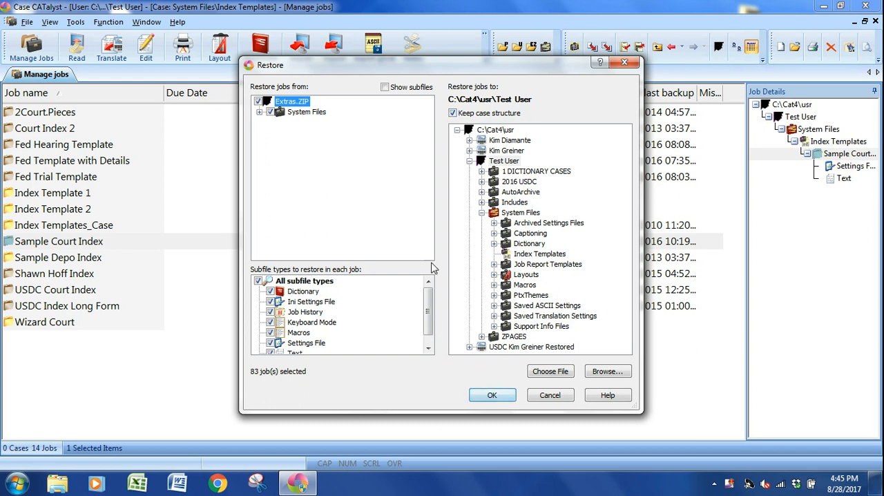
left_click(259, 112)
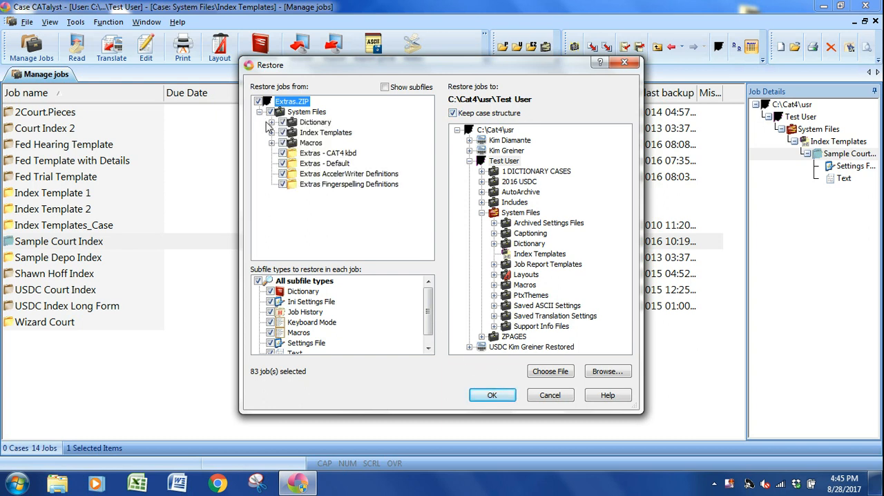
left_click(272, 132)
left_click(344, 164)
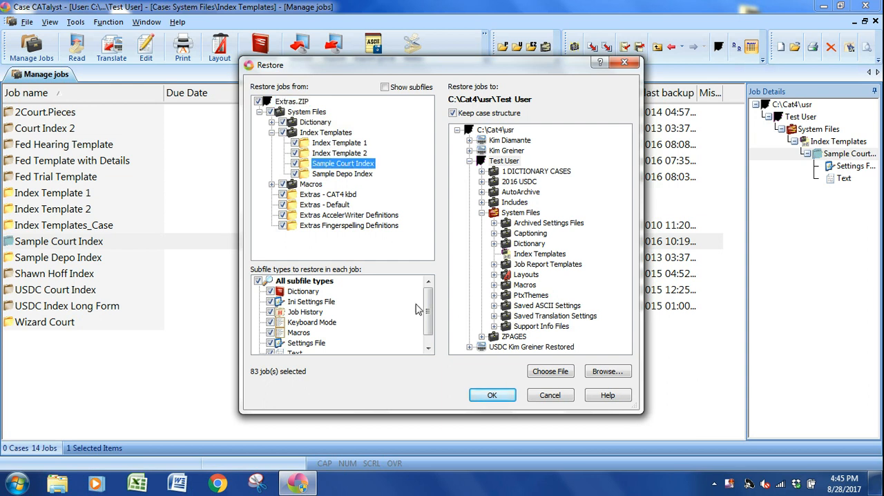
left_click(551, 397)
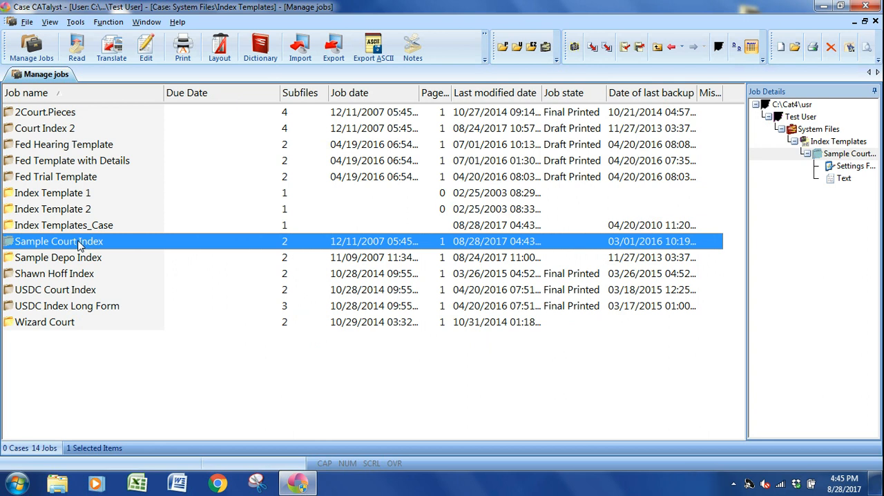
Open the Sample Court Index template and inspect its witness index cells and exhibit index cells.
double_click(80, 246)
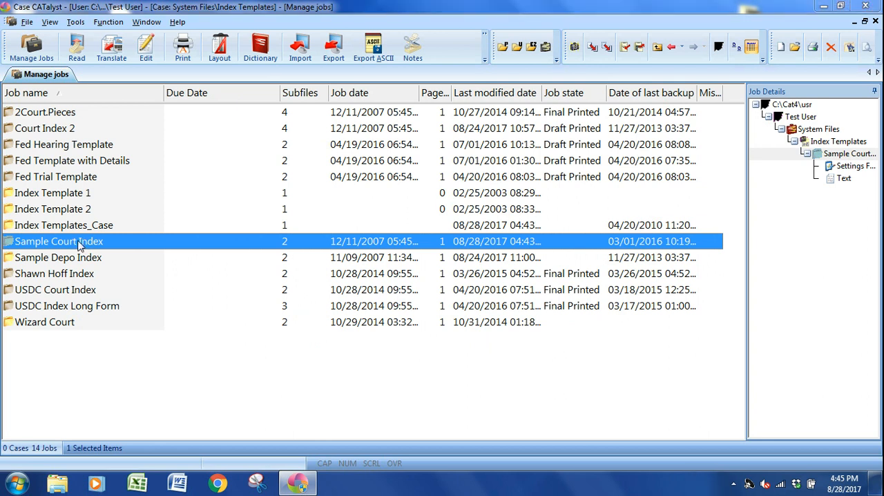
left_click(362, 244)
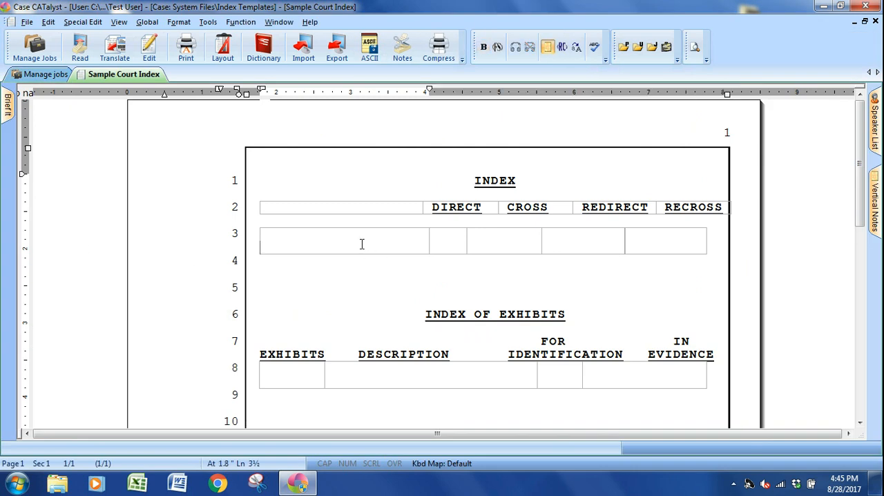
left_click(385, 305)
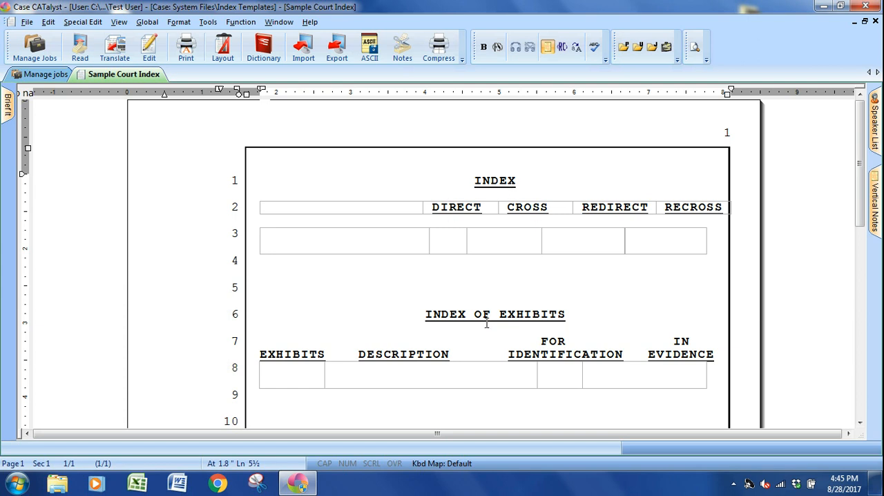
left_click(357, 353)
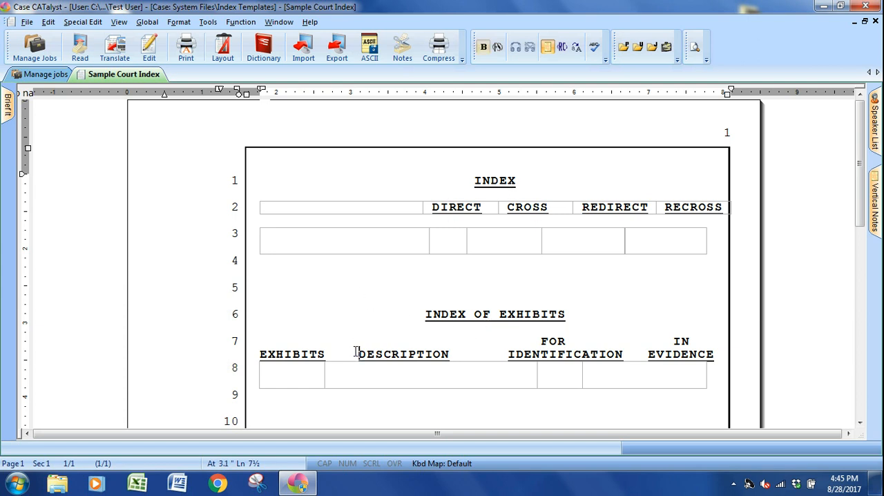
left_click(343, 286)
left_click(330, 241)
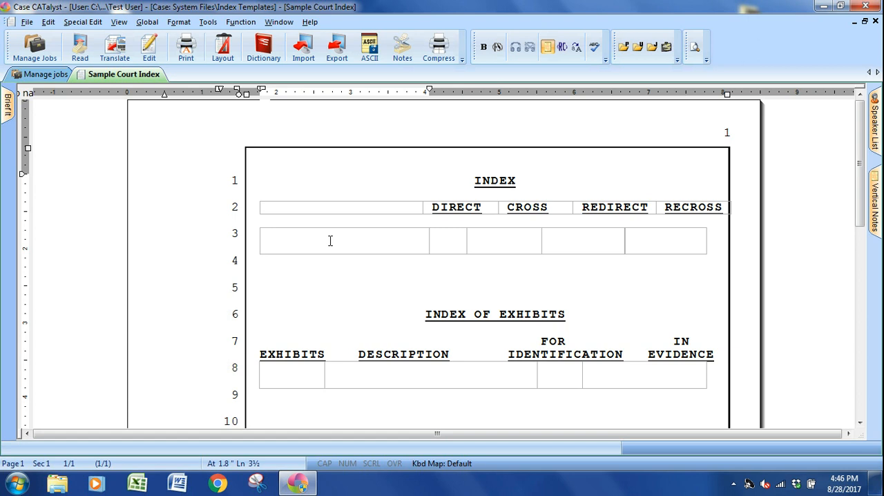
left_click(293, 371)
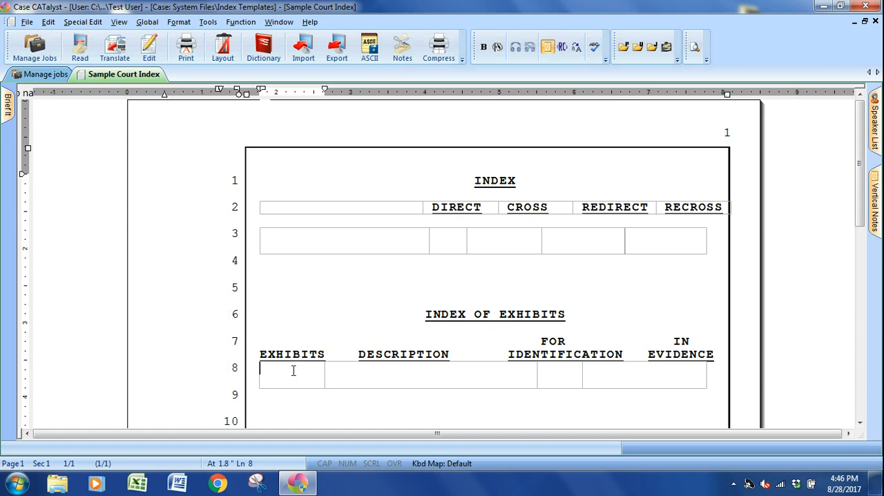
left_click(287, 331)
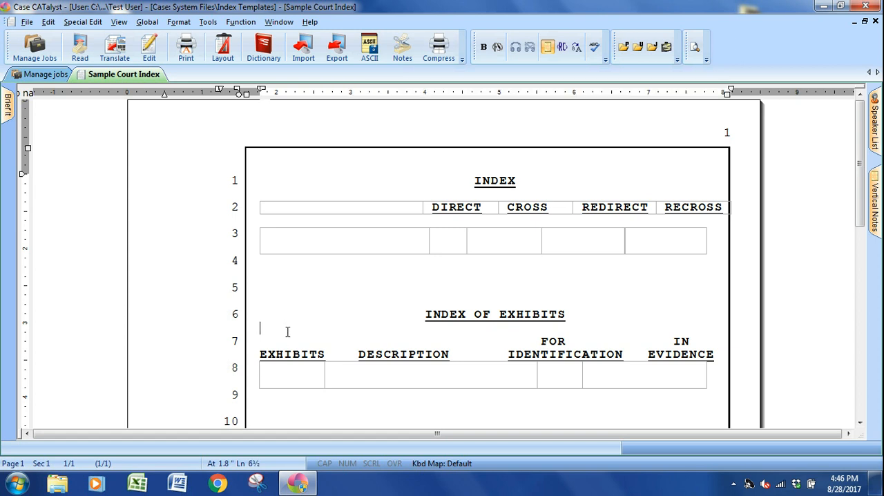
left_click(360, 375)
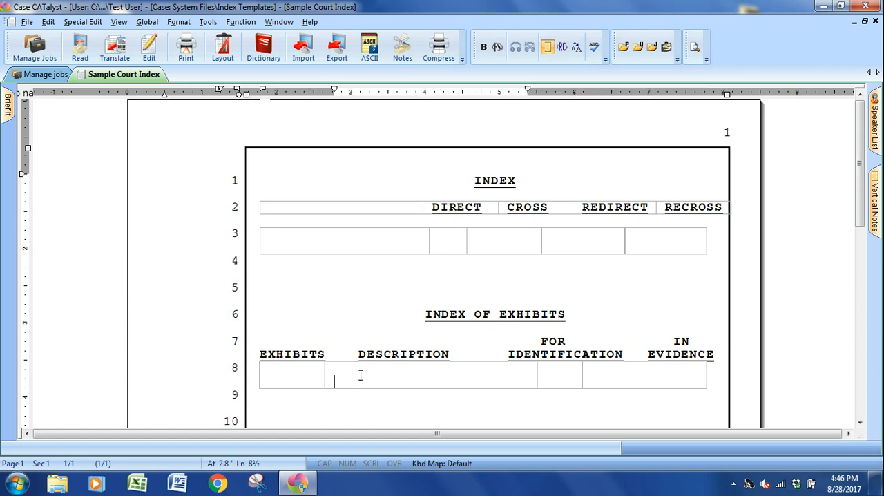
Reveal the format codes at the line 7 exhibit heading, delete both All Caps On codes, and hide the codes again.
left_click(318, 339)
key("alt+F3")
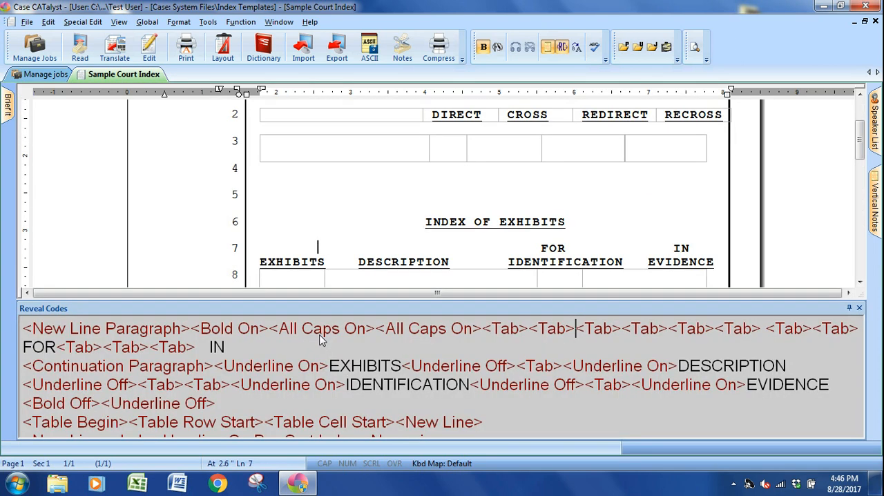
left_click(320, 330)
key("Delete")
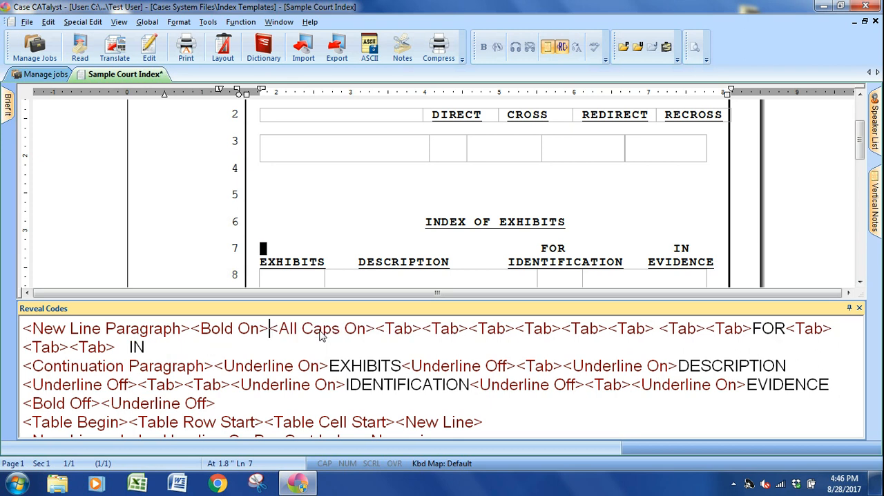
left_click(320, 330)
key("Delete")
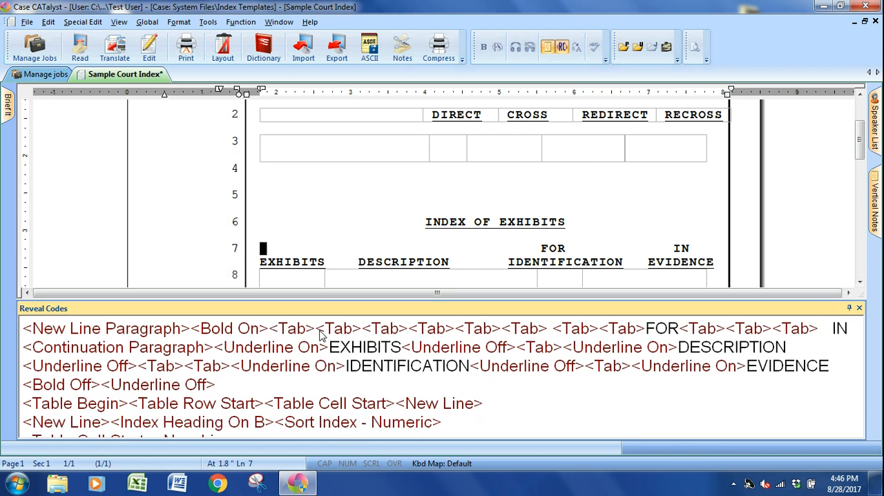
key("alt+F3")
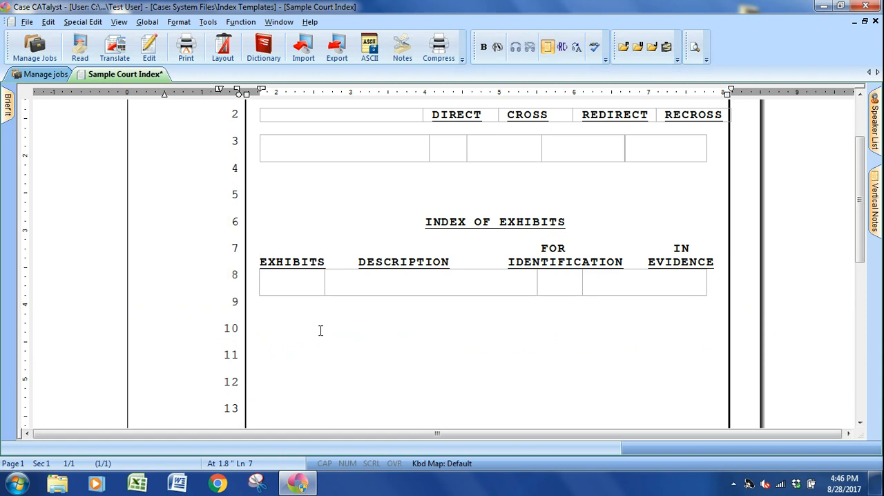
Examine the revealed index codes behind the witness table cells, the exhibit table cells and the INDEX OF EXHIBITS heading.
left_click(274, 148)
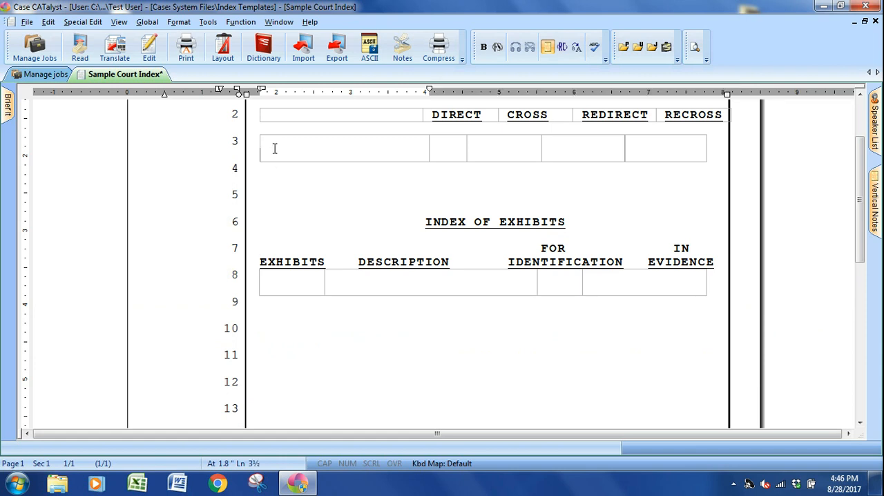
key("alt+F3")
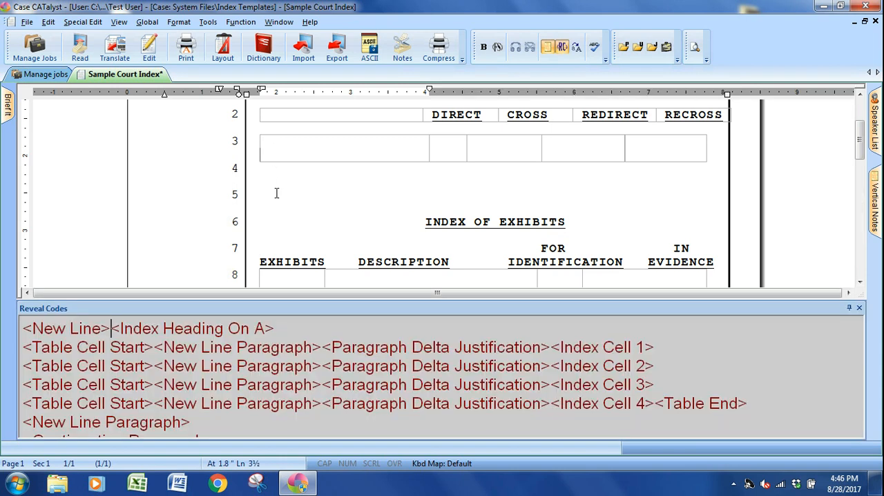
left_click(235, 330)
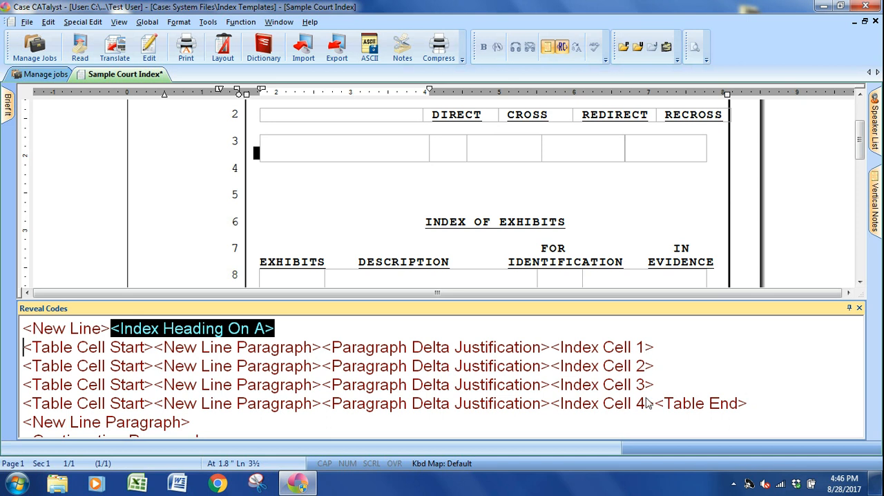
left_click(447, 148)
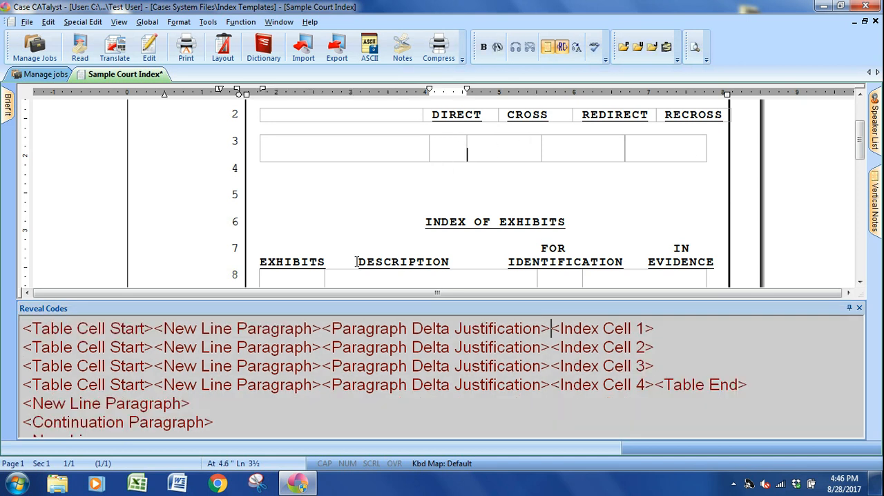
left_click(310, 278)
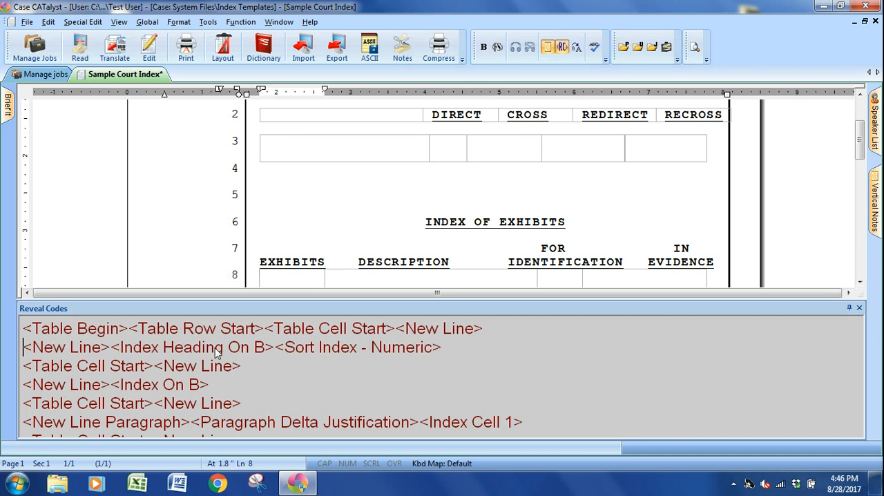
left_click(553, 281)
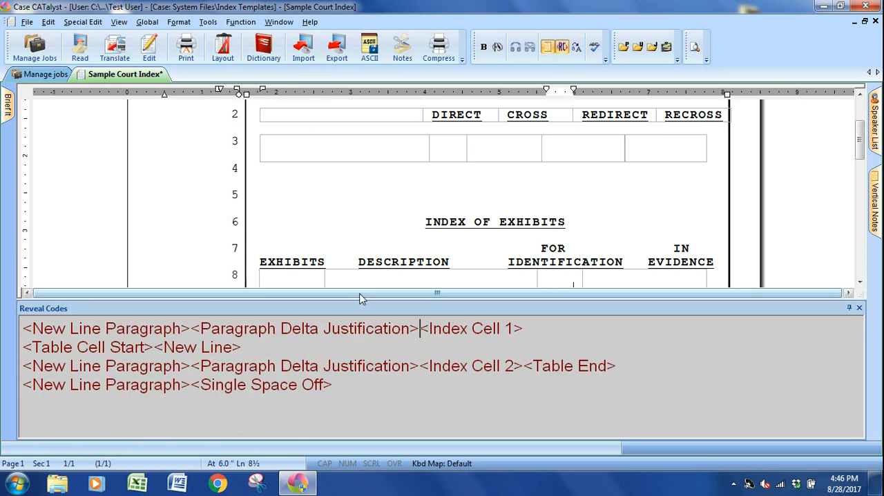
left_click(301, 222)
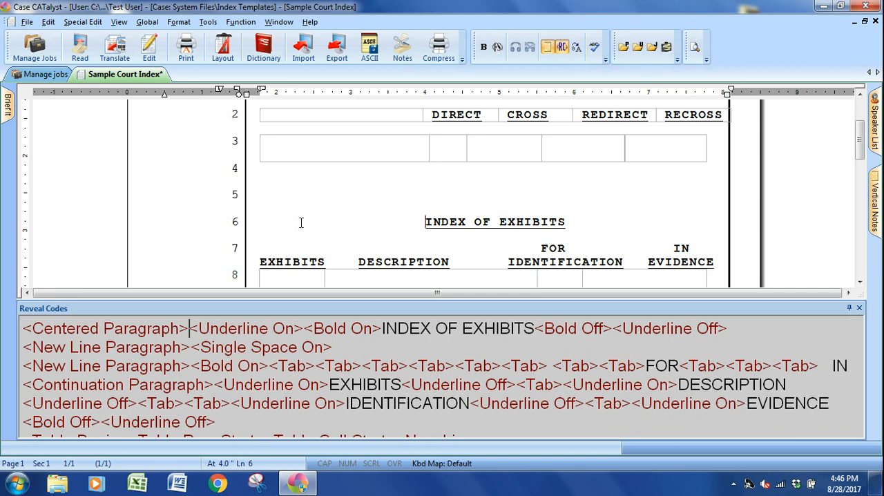
key("alt+F3")
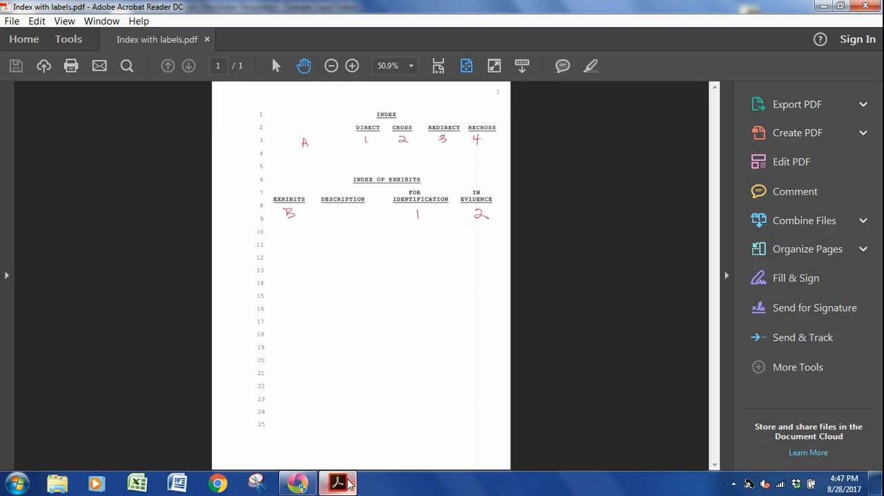
Switch to Adobe Acrobat Reader to review the labelled index layout in Index with labels.pdf, closing the file when done.
left_click(338, 483)
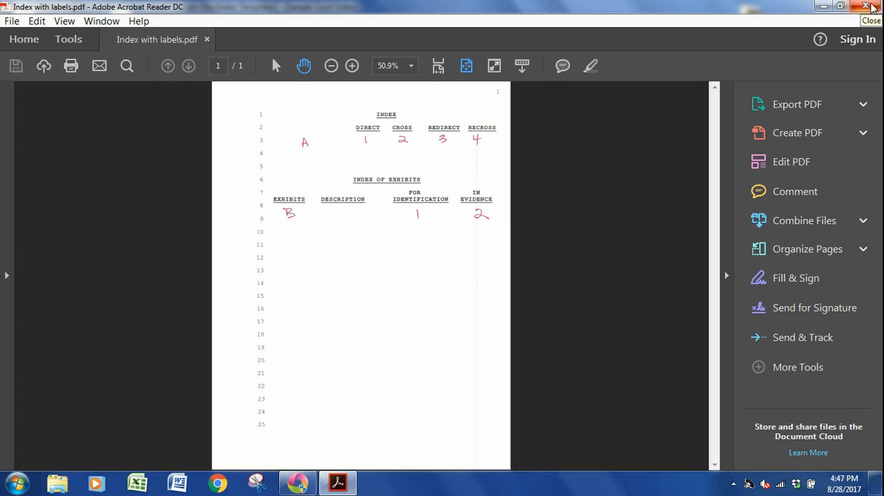
left_click(866, 7)
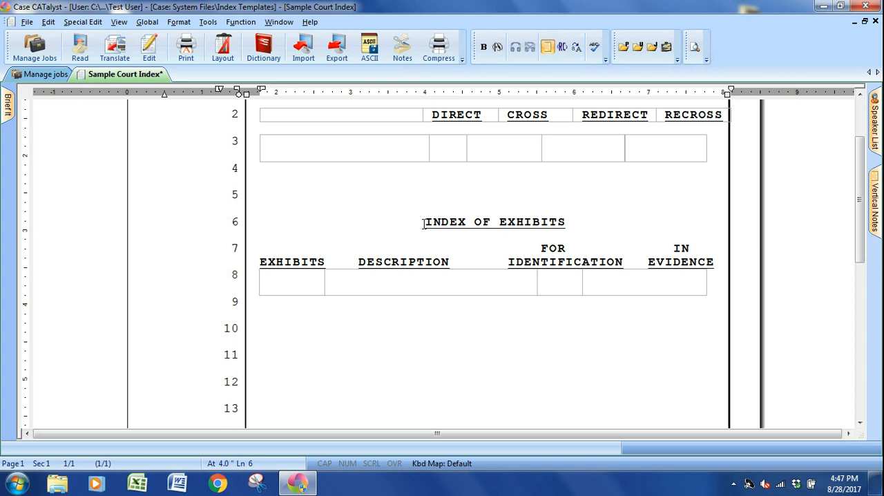
Close the Sample Court Index template and open the DEMO file for indexing job from the Test User's top level.
key("alt+f")
key("c")
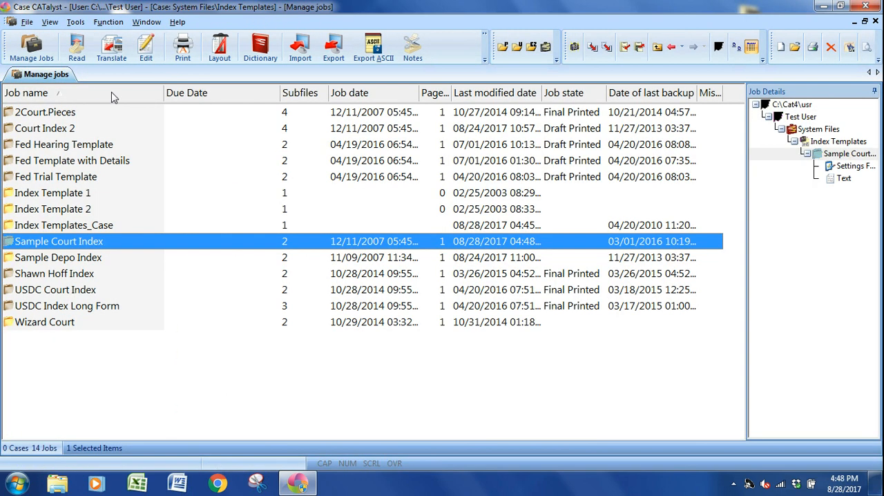
key("BackSpace")
key("BackSpace")
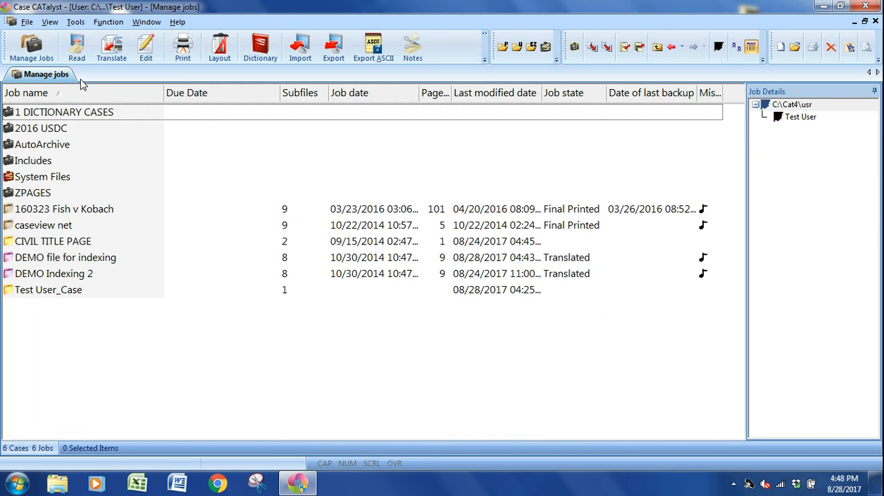
double_click(51, 259)
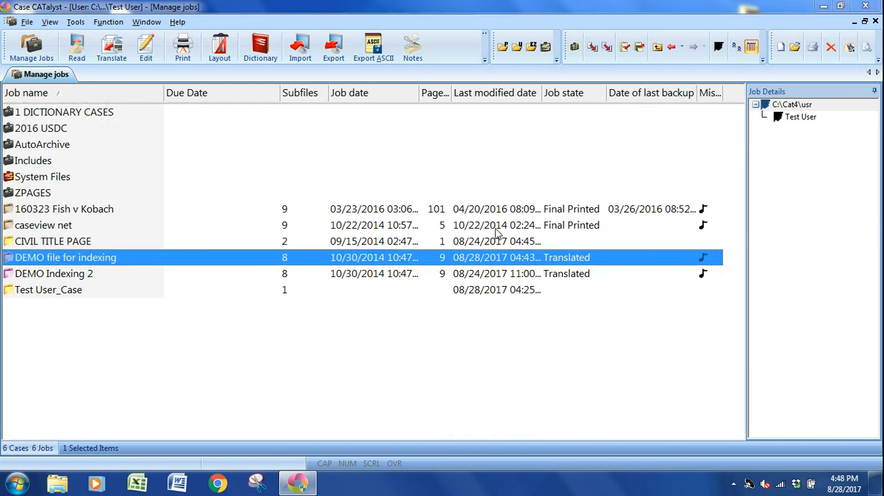
Mark the witness's full name on page 1, line 7, without the comma, as a heading entry for index A.
left_click(404, 339)
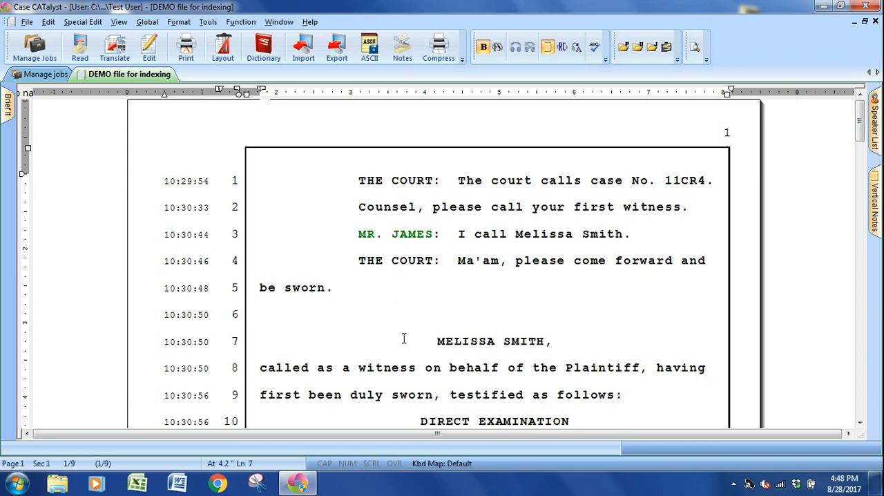
key("ctrl+shift+Right")
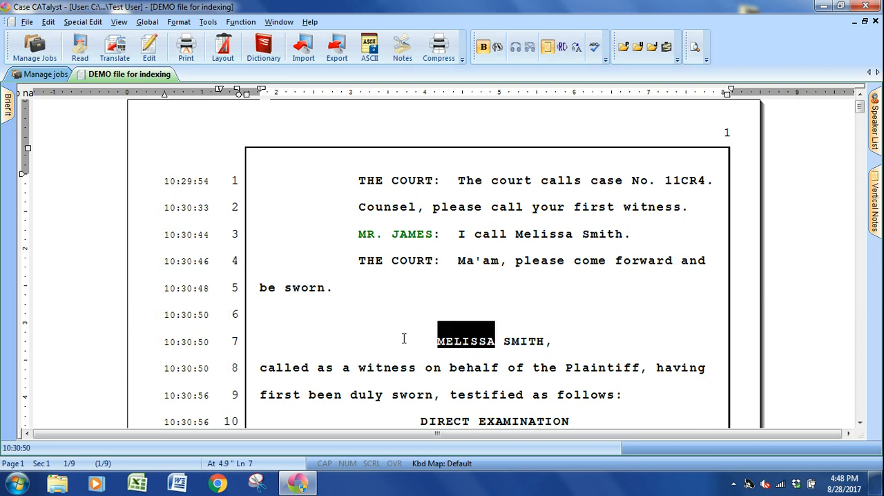
key("ctrl+shift+Right")
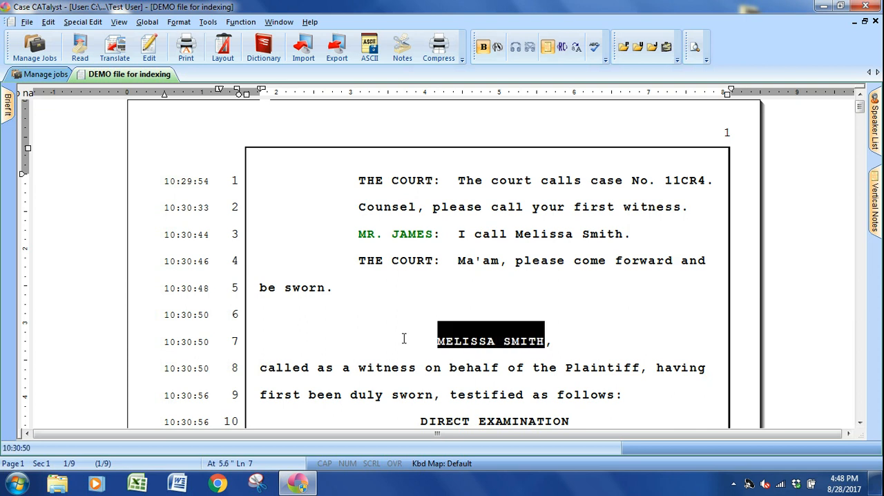
key("F4")
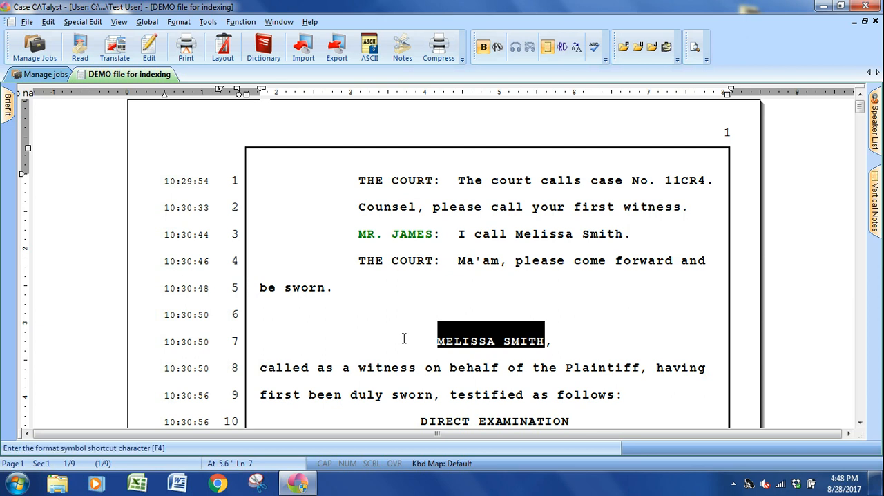
key("i")
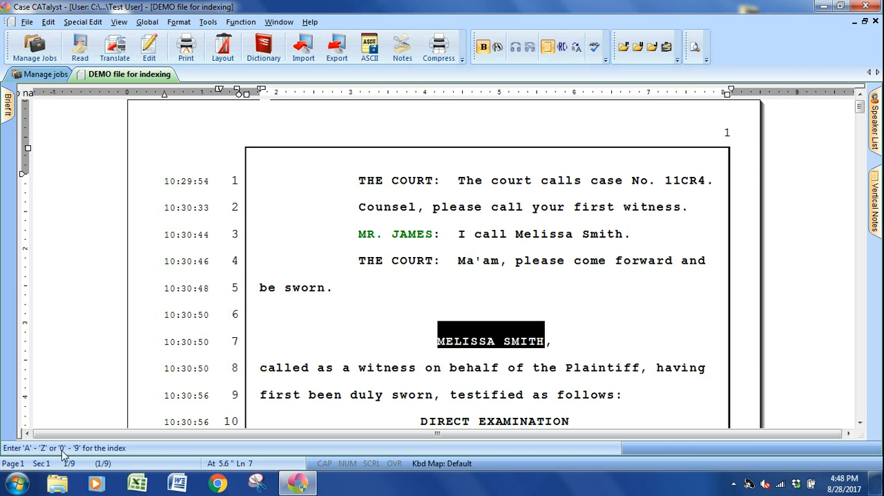
mouse_move(308, 487)
key("w")
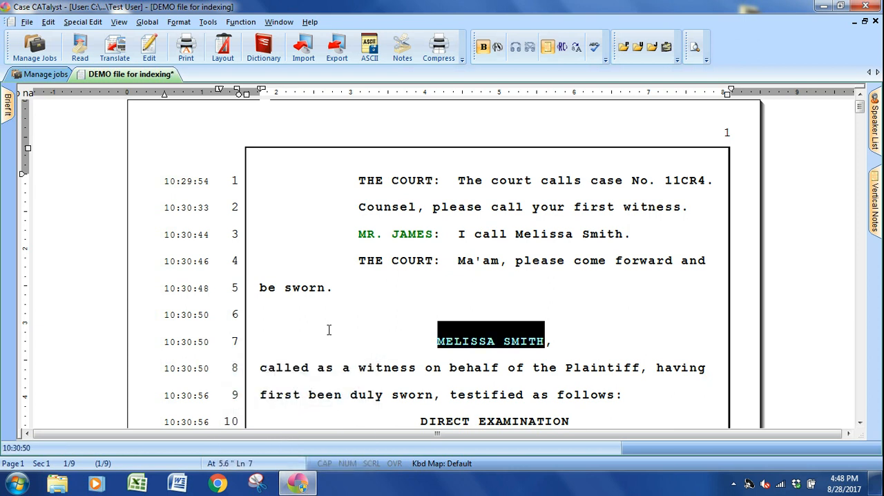
Reveal the format codes at the line 7 witness name to check its index heading codes, and hide them again.
left_click(412, 336)
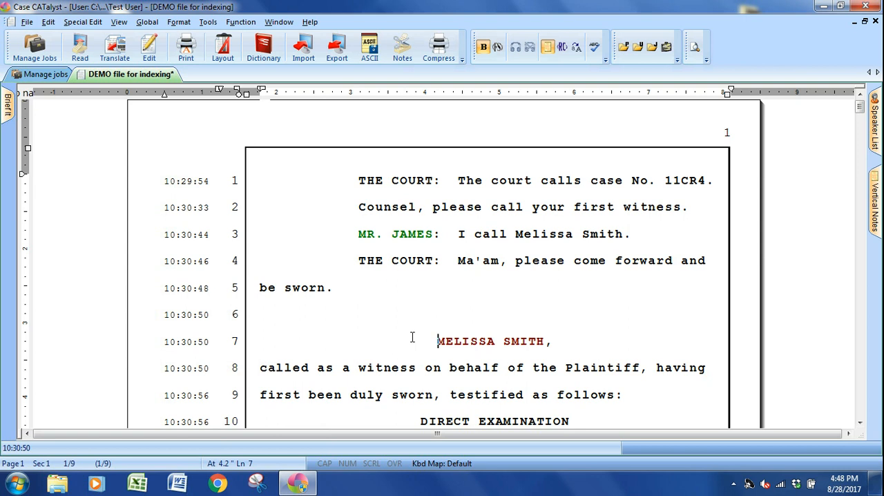
key("alt+F3")
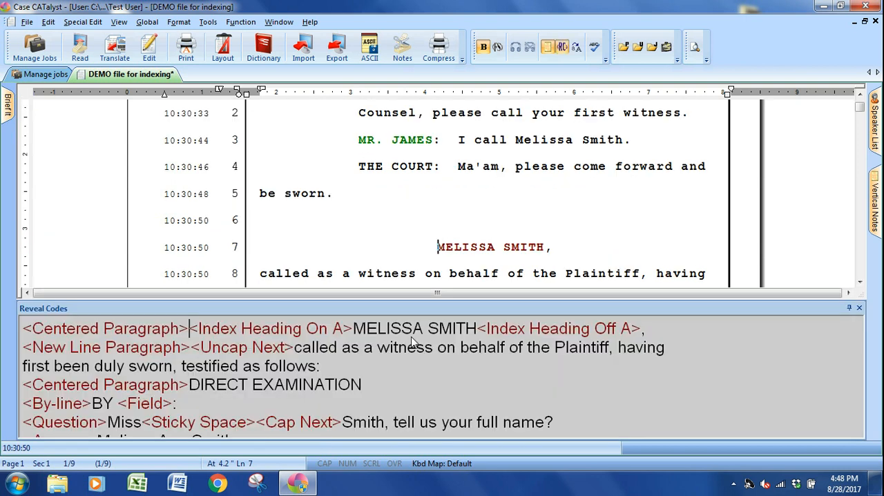
key("alt+F3")
Start a hidden text note before DIRECT EXAMINATION on page 1, line 10, and insert the Index On A code.
left_click(356, 330)
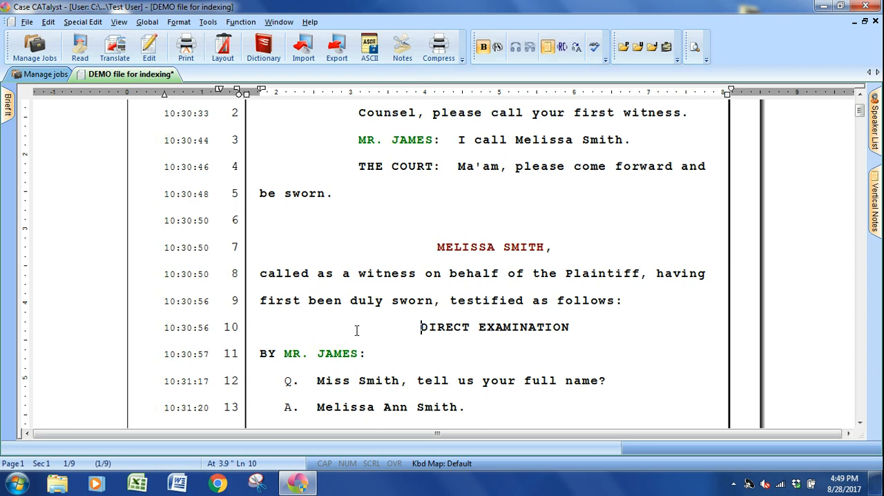
key("alt+e")
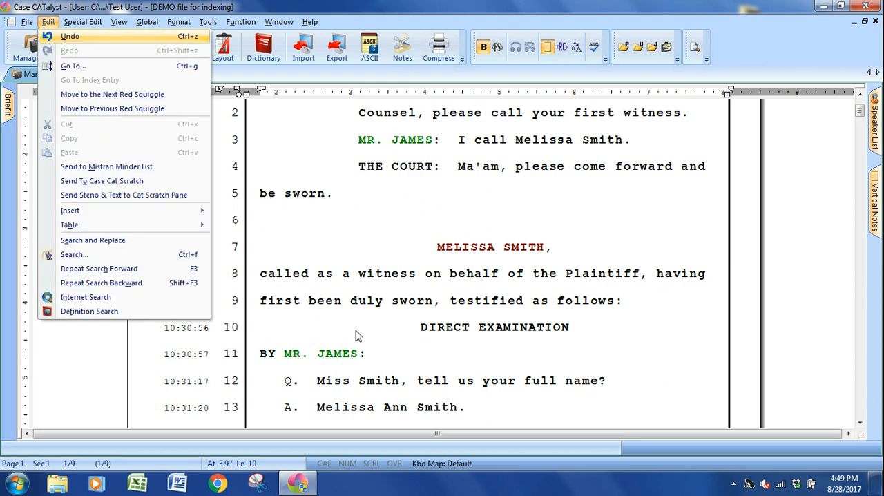
key("i")
key("h")
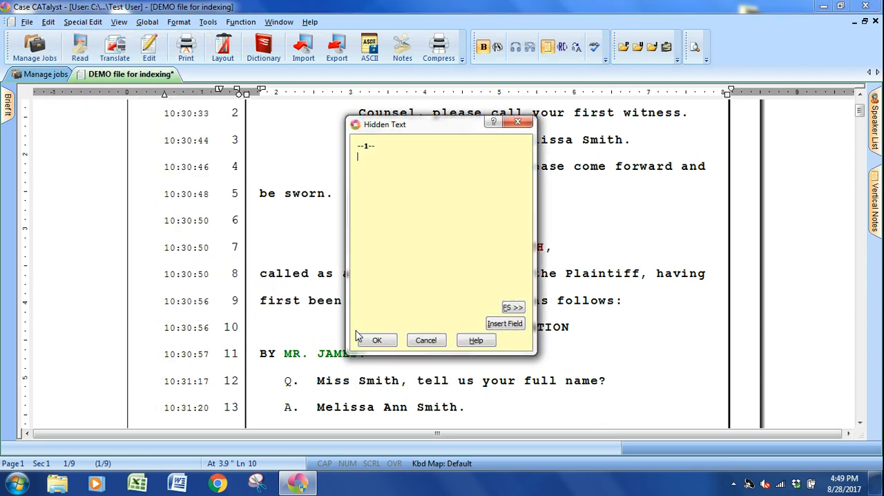
key("alt+f")
key("i")
key("a")
Add the Index Cell 1 and Index Off A codes to the hidden text and save it.
key("alt+f")
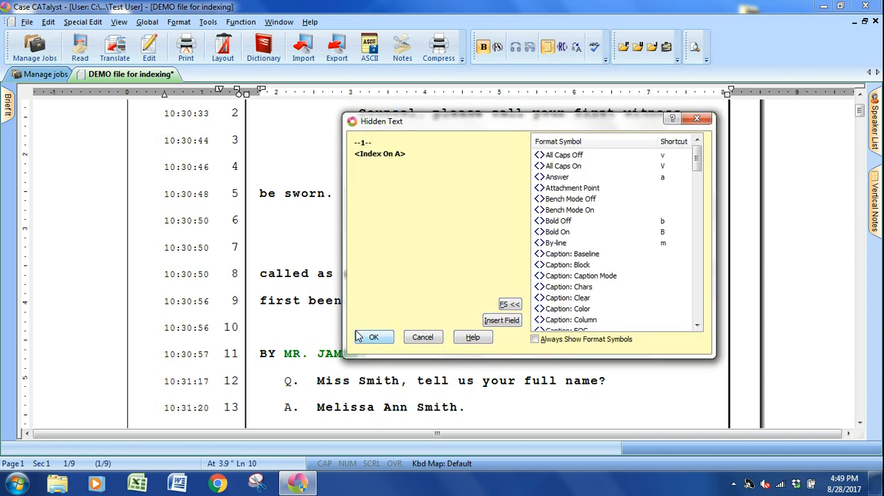
key("i")
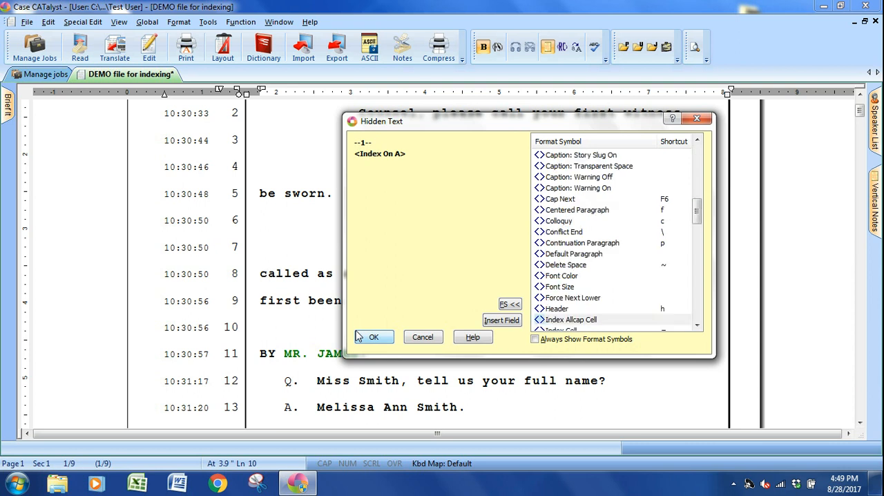
key("Down")
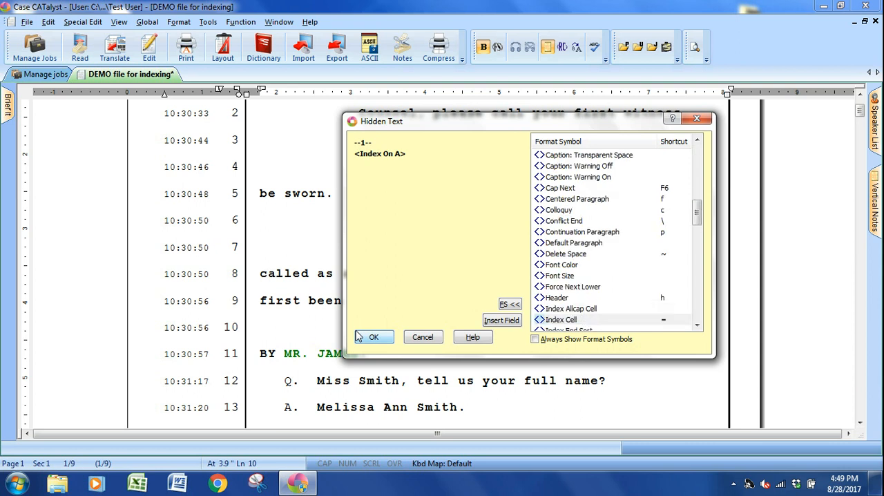
key("Return")
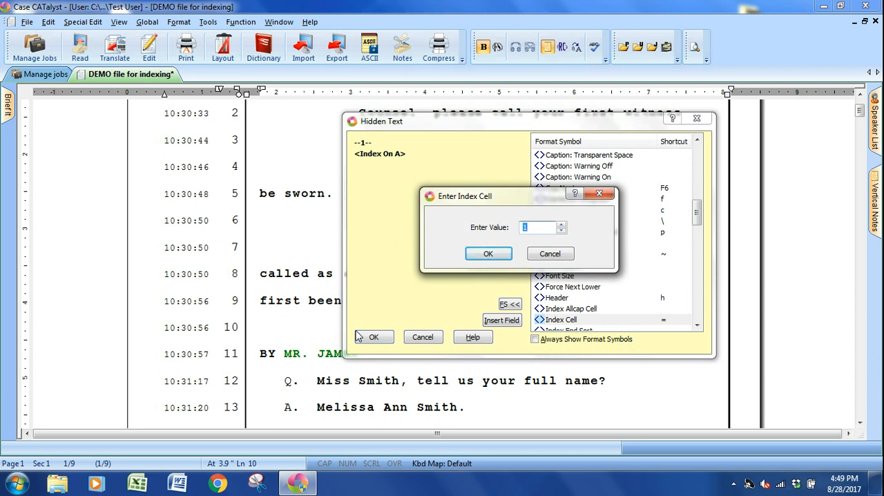
key("Return")
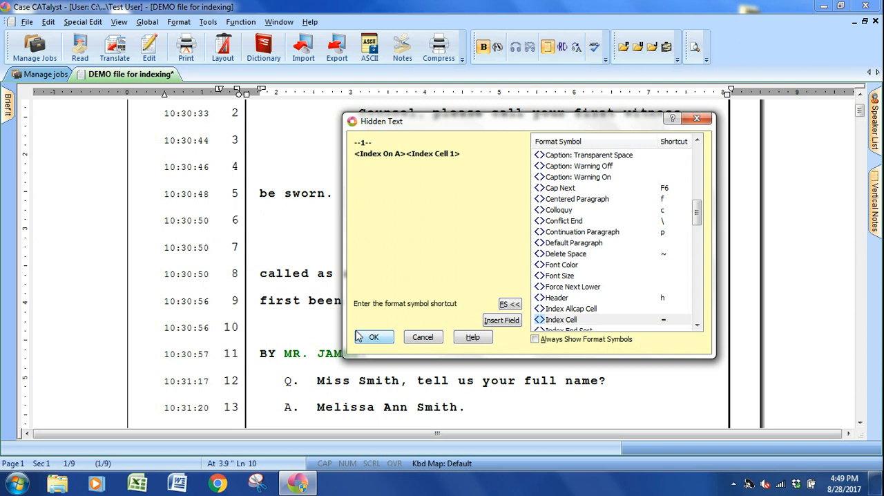
key("minus")
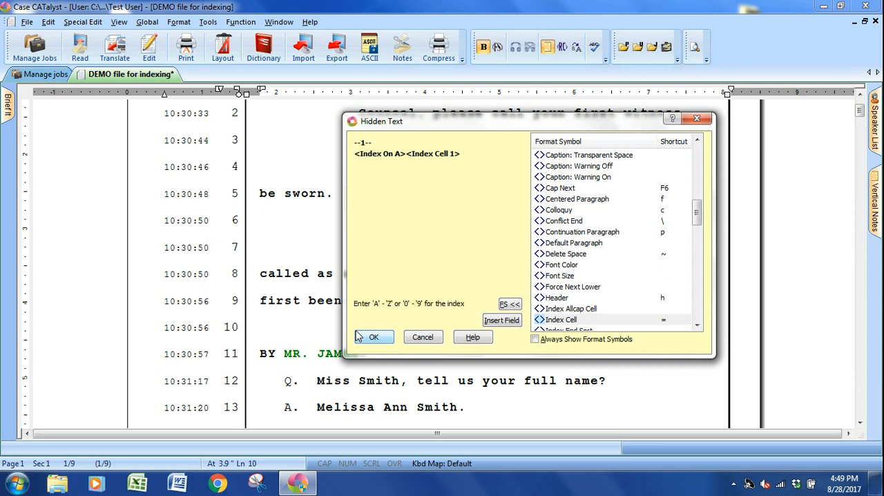
key("a")
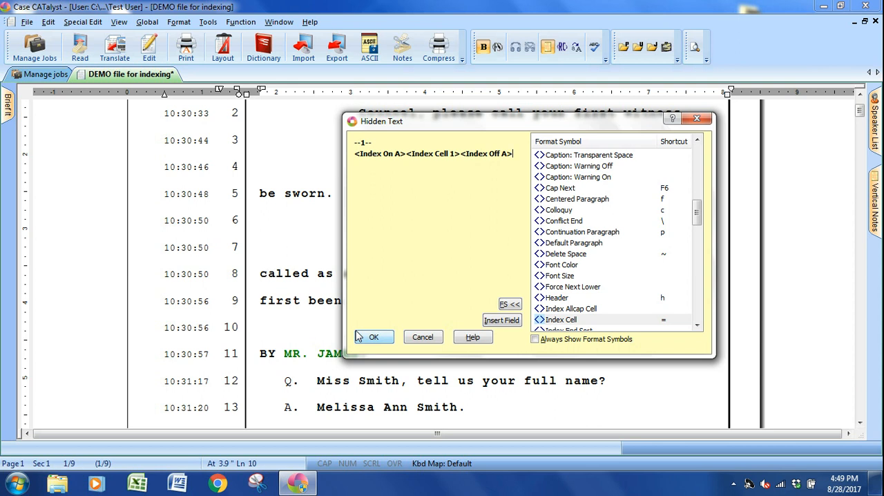
left_click(371, 336)
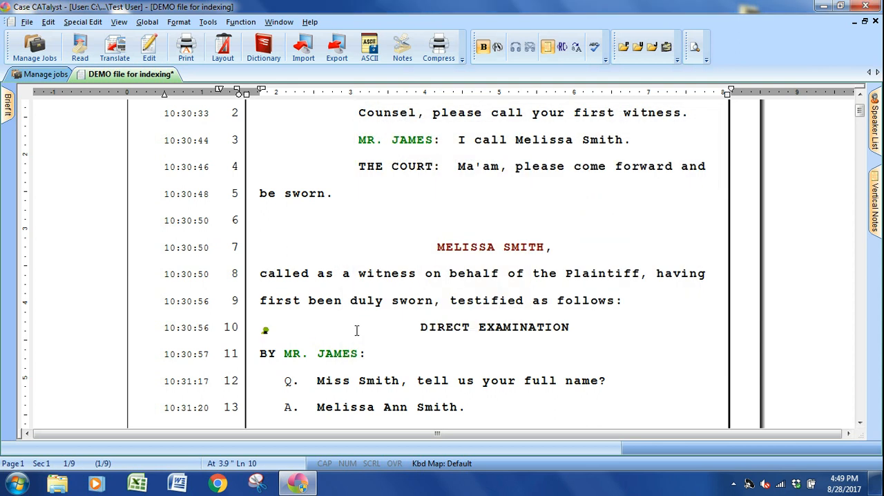
Reopen the hidden text marker beside DIRECT EXAMINATION to check its index codes, and close it.
scroll(356, 330, "down", 2)
double_click(265, 220)
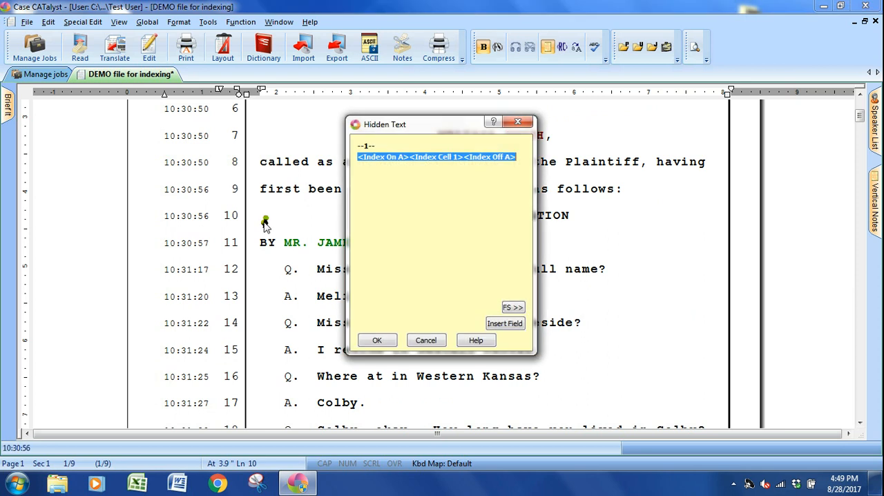
left_click(367, 337)
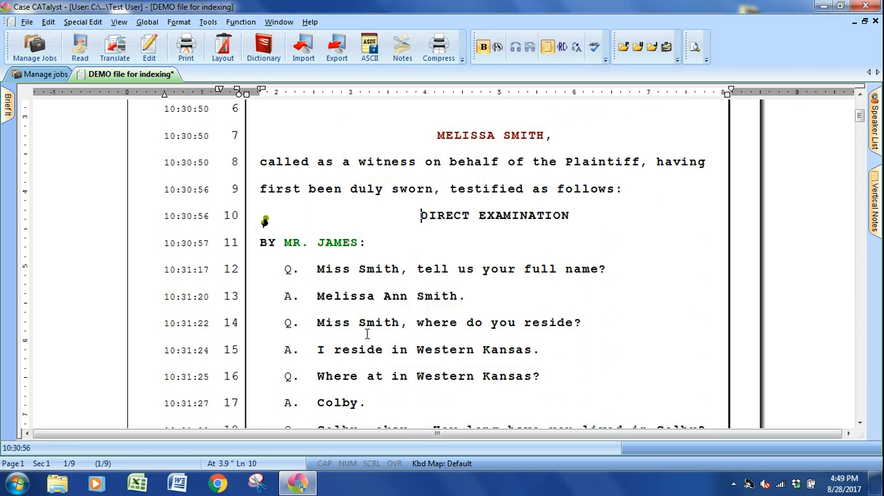
Start a hidden text note before CROSS-EXAMINATION on page 4, line 14, and insert the Index On A code.
scroll(366, 334, "down", 2)
scroll(366, 334, "down", 6)
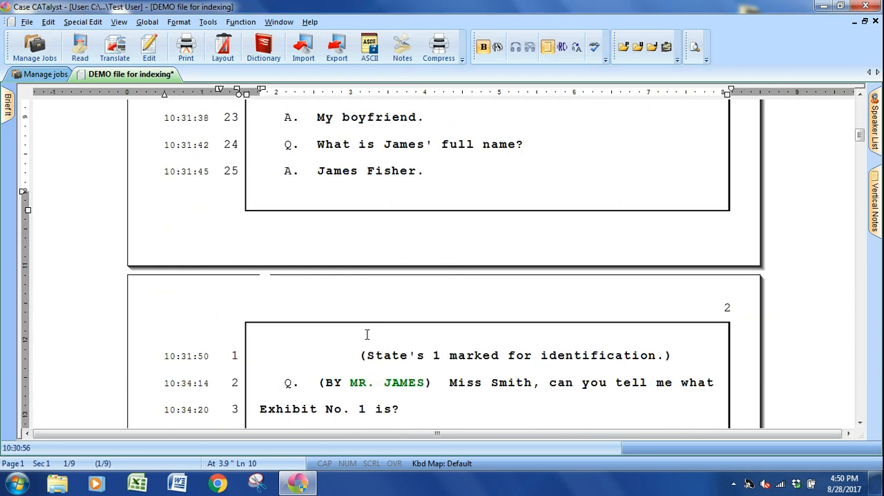
scroll(367, 334, "down", 2)
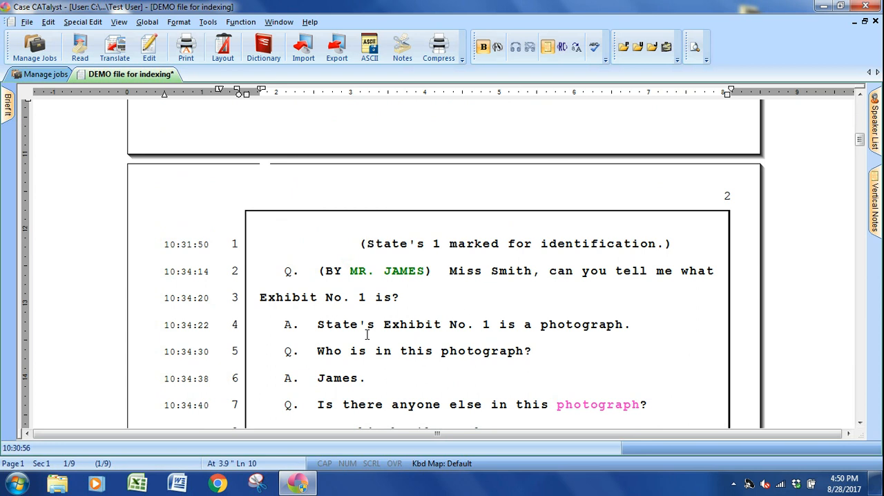
scroll(366, 334, "down", 2)
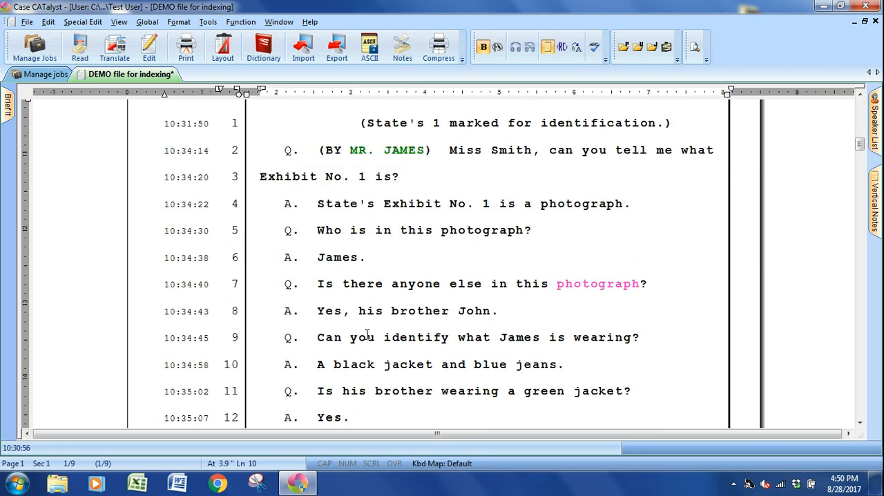
scroll(367, 334, "down", 4)
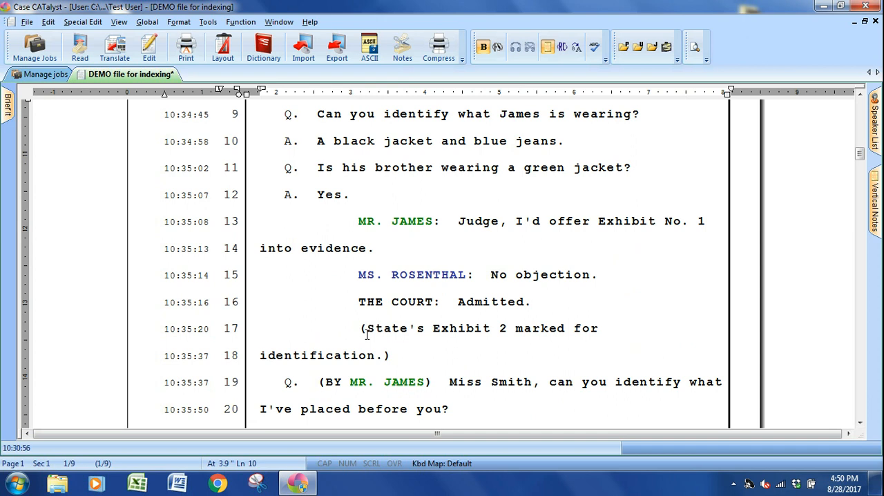
scroll(367, 334, "down", 13)
scroll(367, 334, "down", 12)
scroll(367, 334, "down", 4)
left_click(385, 212)
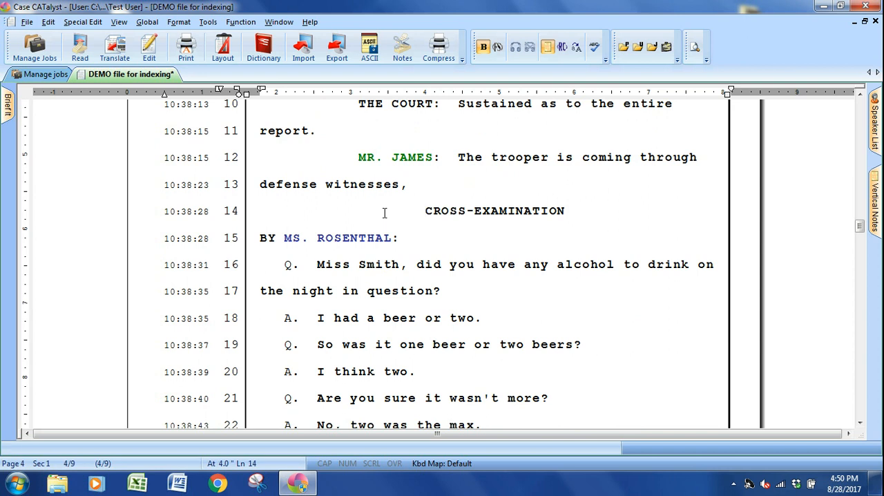
key("alt+e")
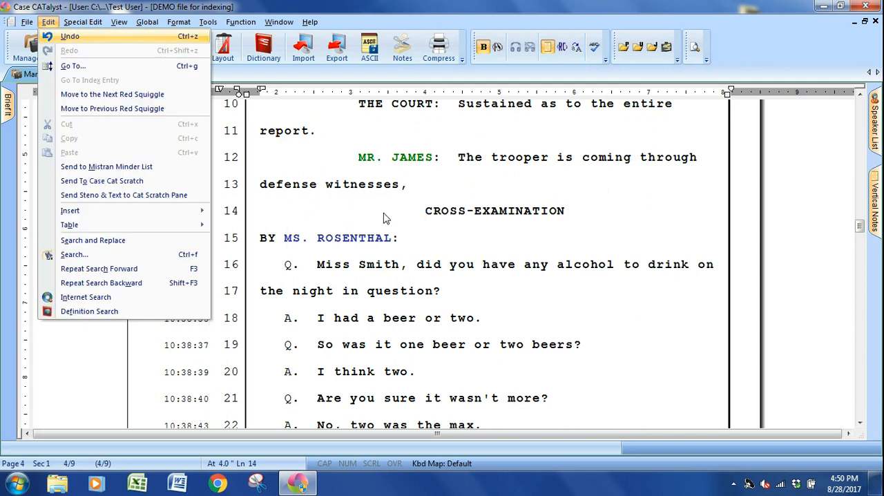
key("i")
key("h")
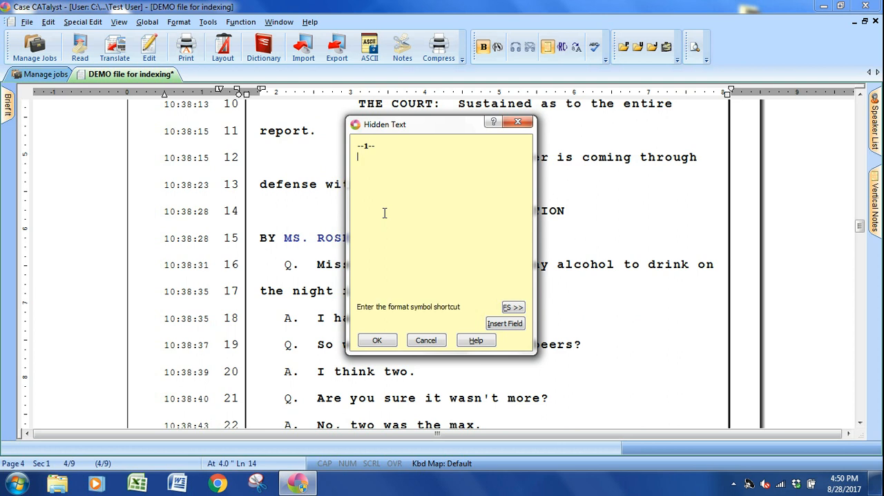
key("i")
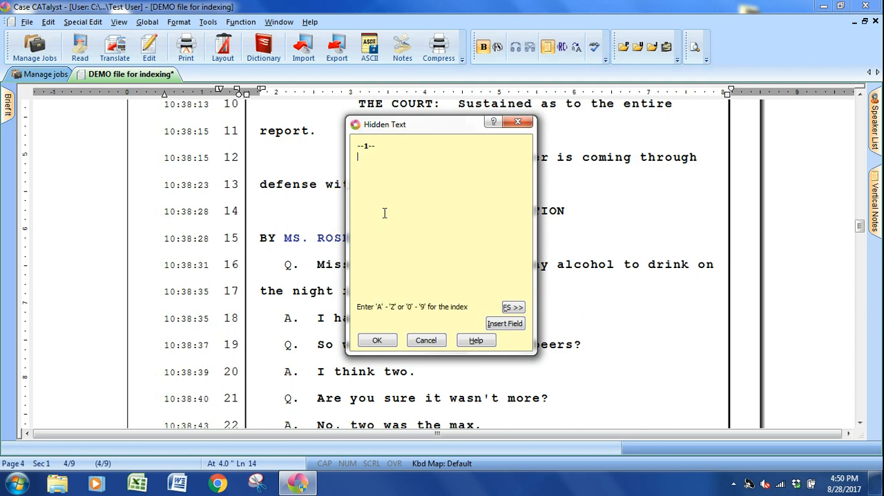
key("a")
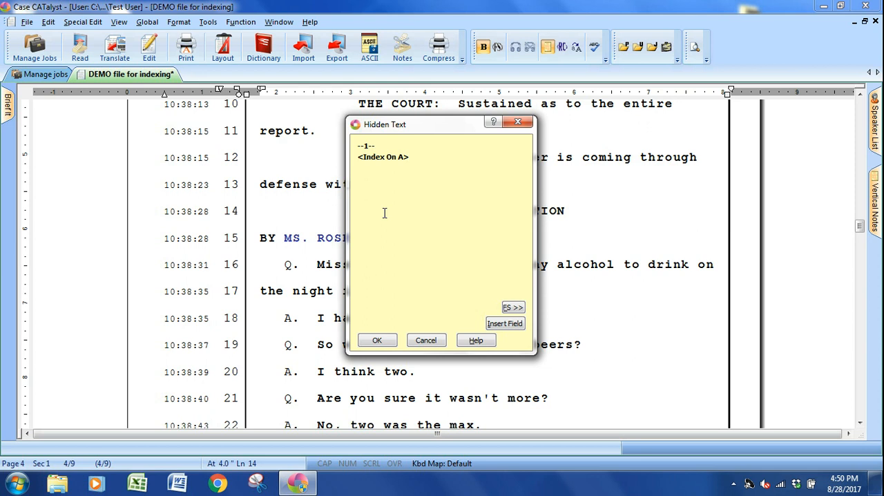
Insert an Index Cell code with the value 2 after Index On A in the cross-examination hidden text.
key("alt+f")
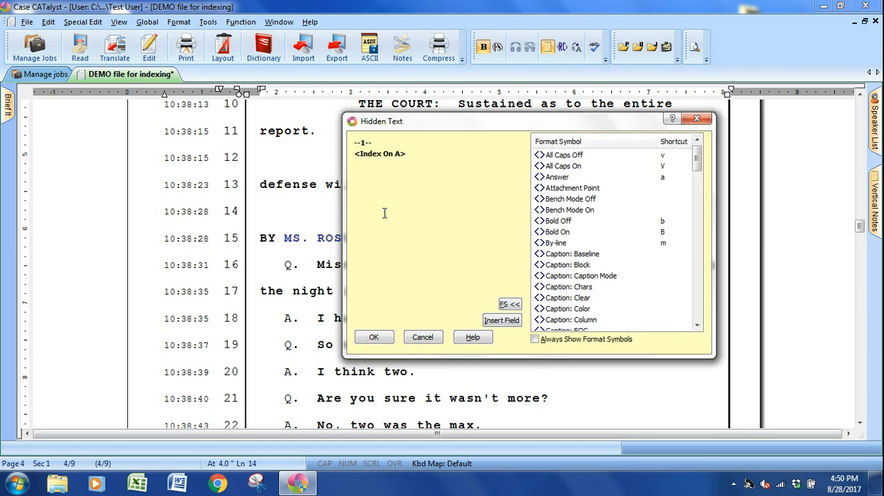
key("i")
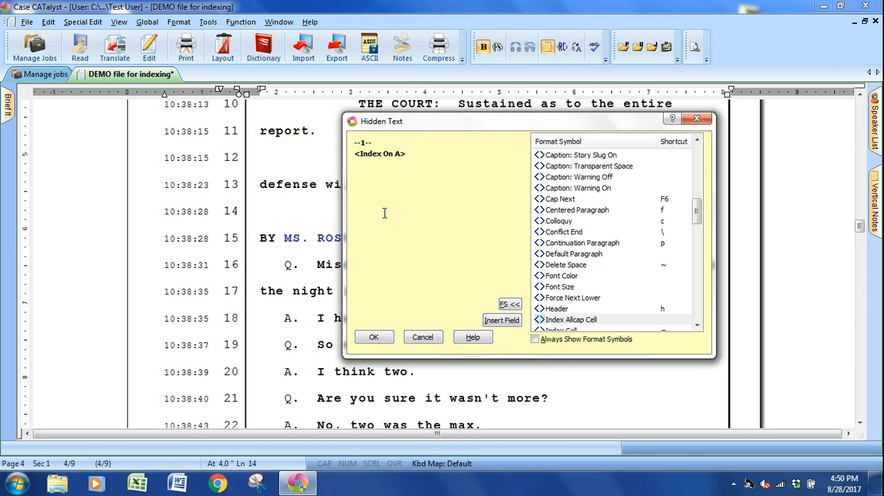
key("i")
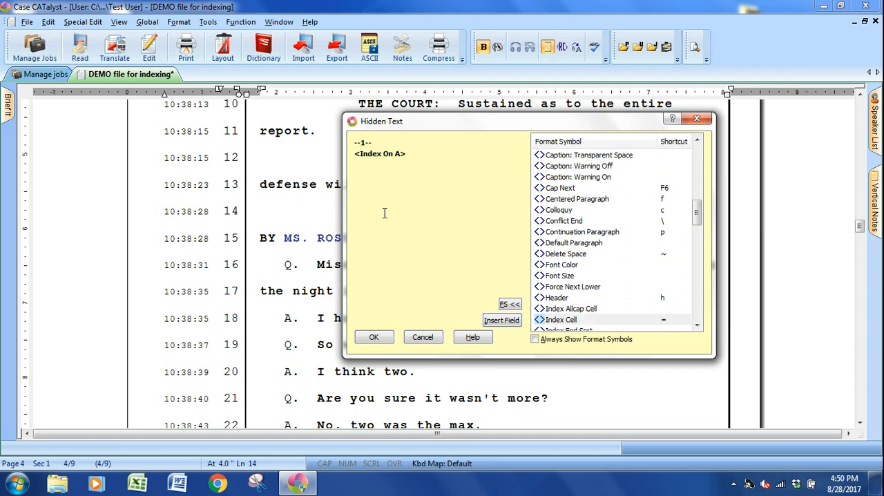
key("Return")
type("2")
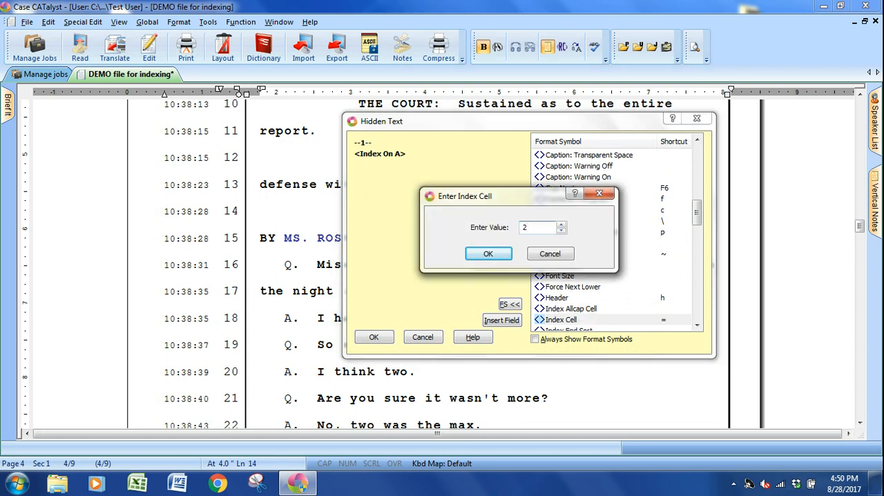
key("Return")
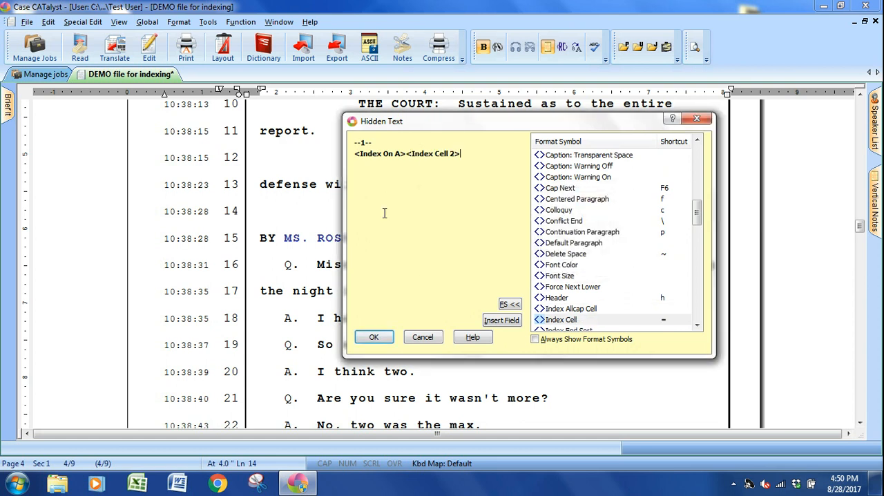
Add the Index Off A code to the cross-examination hidden text, save it, and reopen its marker to check the codes.
key("/")
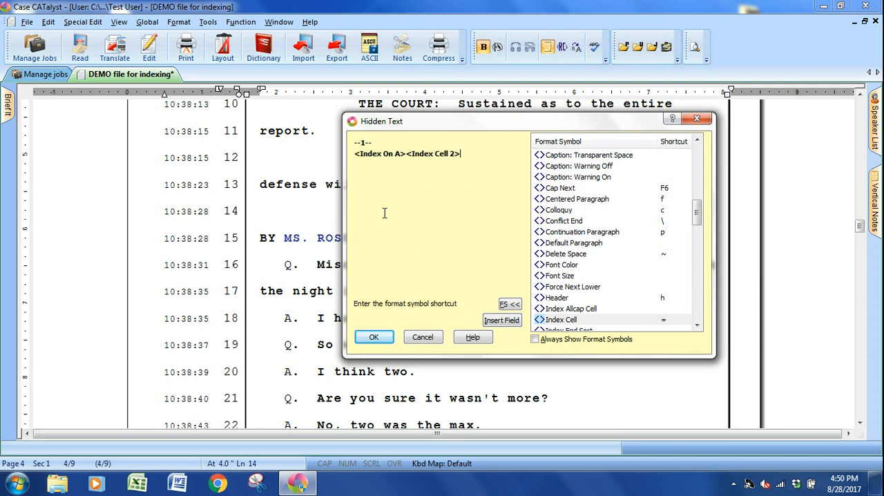
key("minus")
key("a")
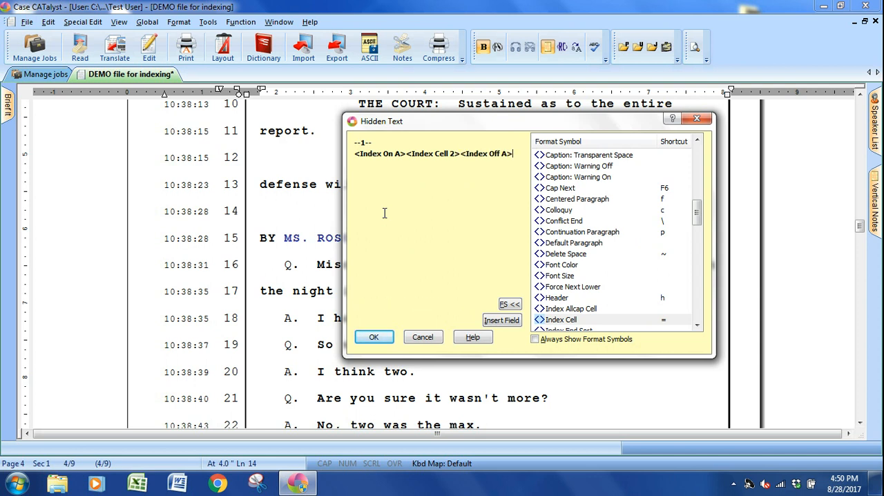
key("Return")
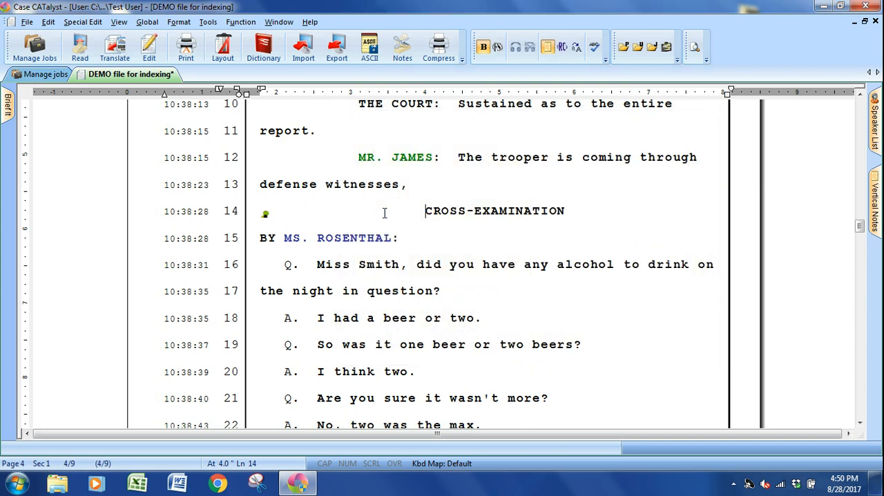
double_click(265, 213)
left_click(377, 339)
Place the insertion point before REDIRECT EXAMINATION on page 6, line 14.
scroll(434, 298, "down", 10)
scroll(433, 299, "down", 4)
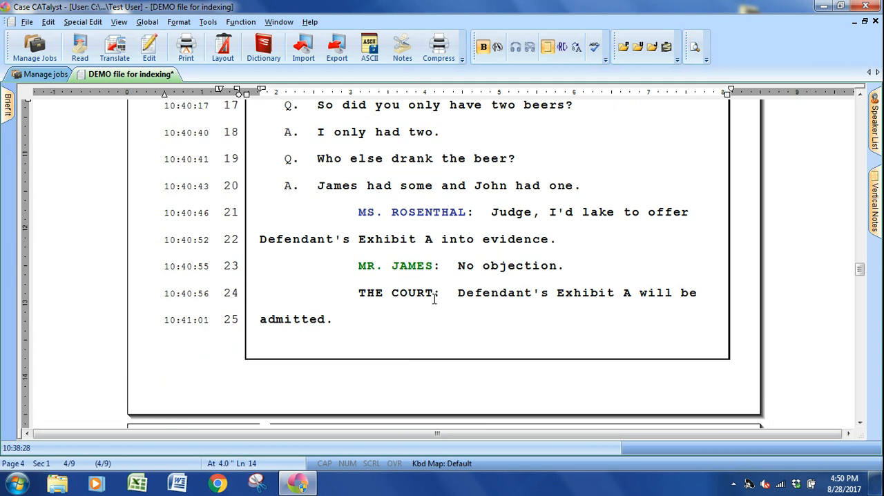
scroll(434, 298, "down", 4)
scroll(434, 299, "down", 2)
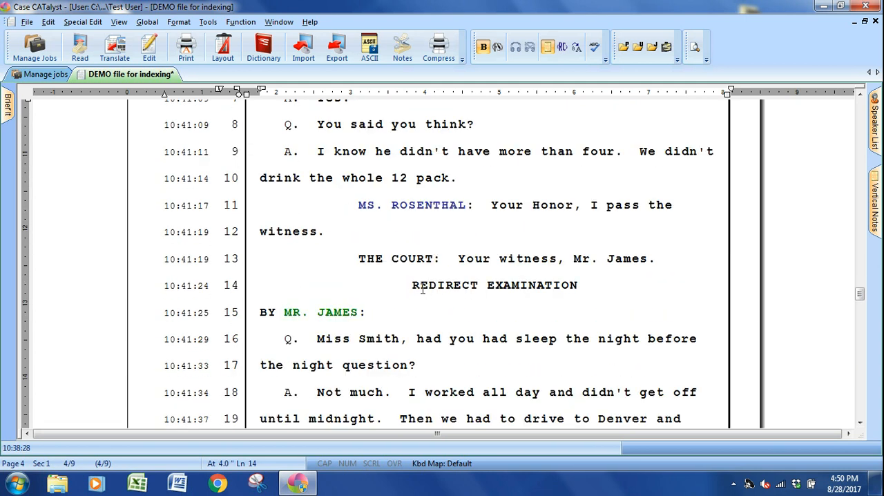
left_click(400, 280)
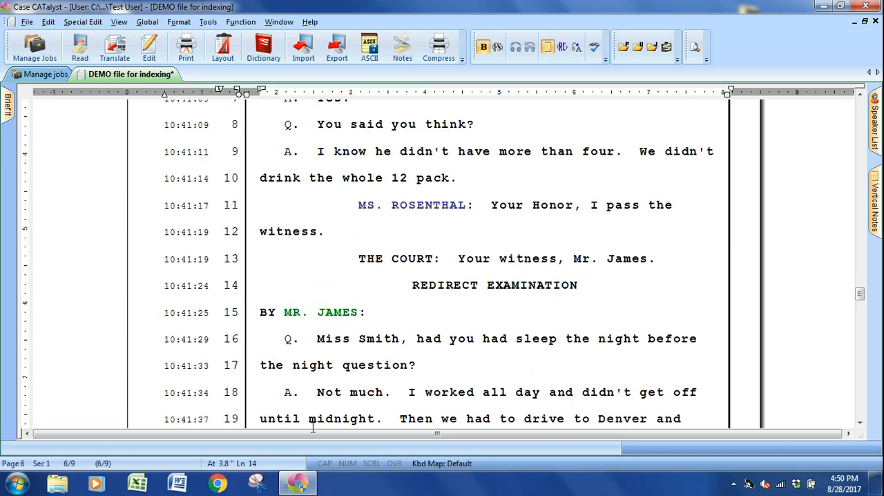
Open the Index with labels PDF from the desktop to check the redirect column's cell number, and return to Case CATalyst.
left_click(297, 483)
double_click(67, 94)
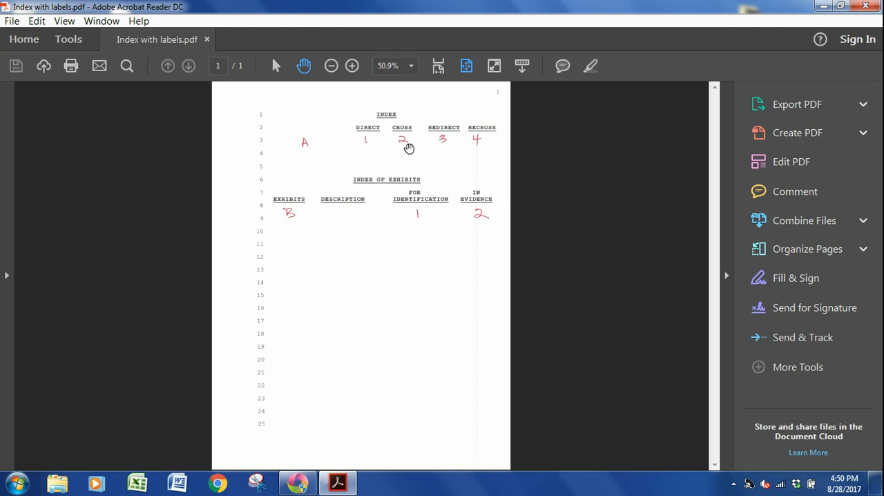
left_click(822, 6)
left_click(296, 482)
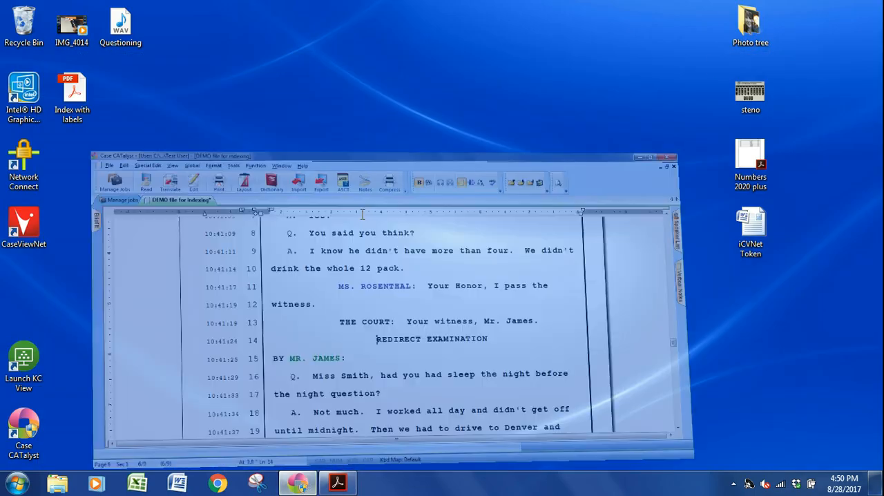
Start a hidden text note before REDIRECT EXAMINATION and insert the Index On A code.
key("alt+e")
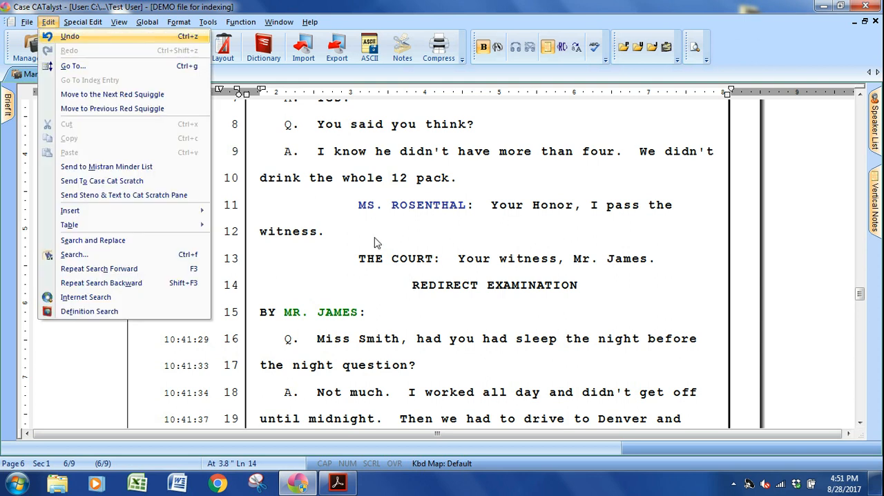
key("i")
key("h")
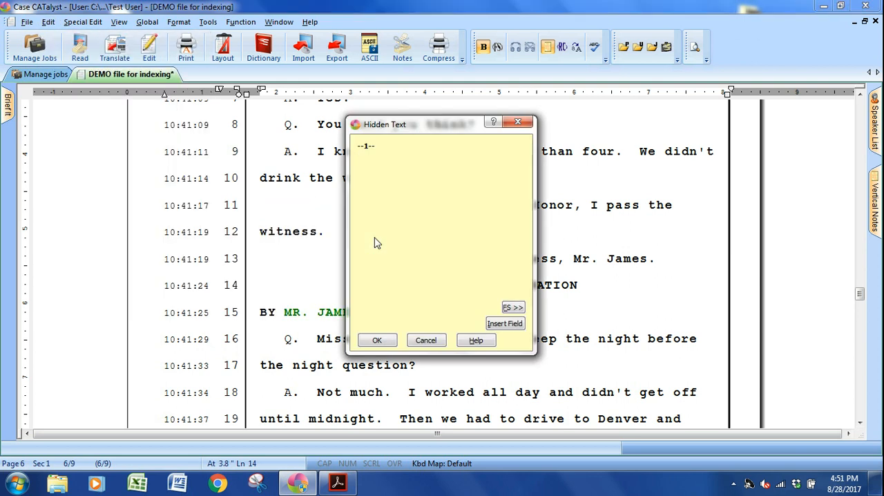
key("alt+f")
key("i")
key("a")
Insert an Index Cell code with the value 3 after Index On A in the redirect-examination hidden text.
key("alt+f")
key("i")
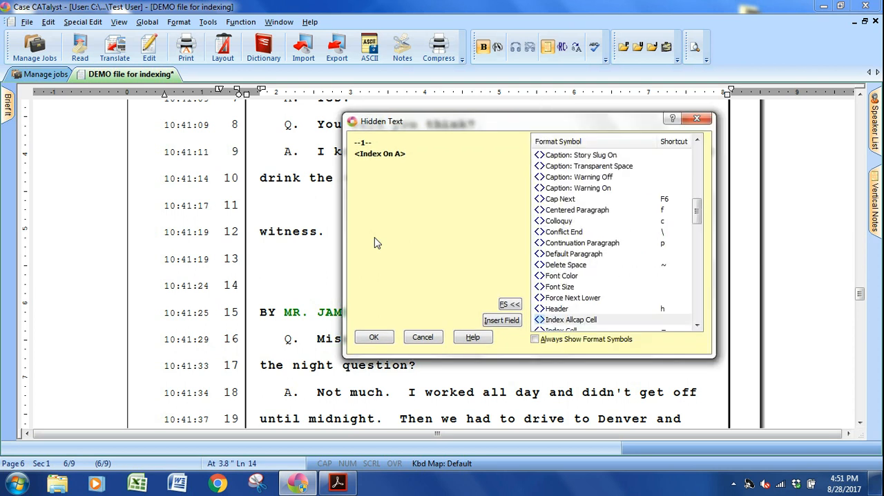
key("Down")
key("Return")
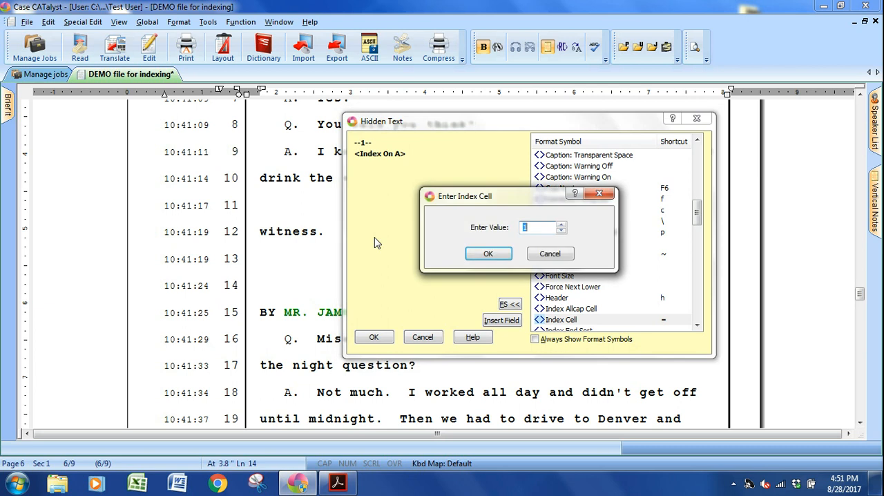
type("3")
key("Return")
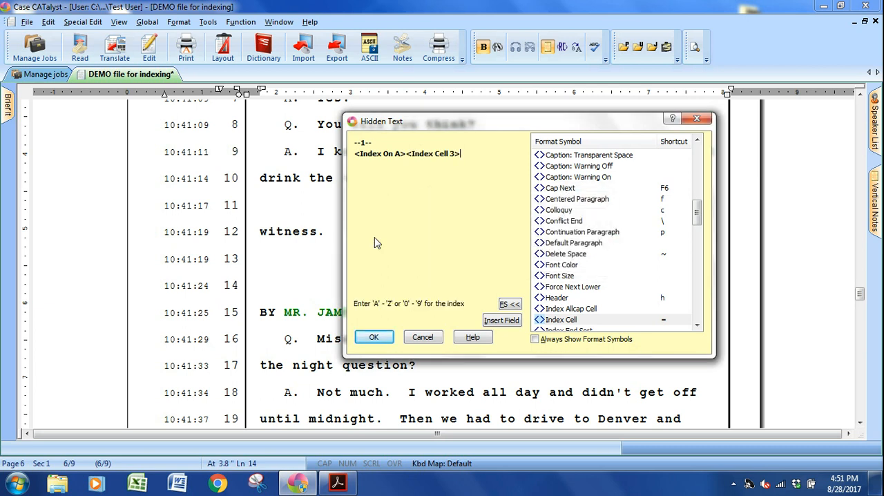
End the redirect-examination hidden text with the Index Off A code and save it.
type("A>")
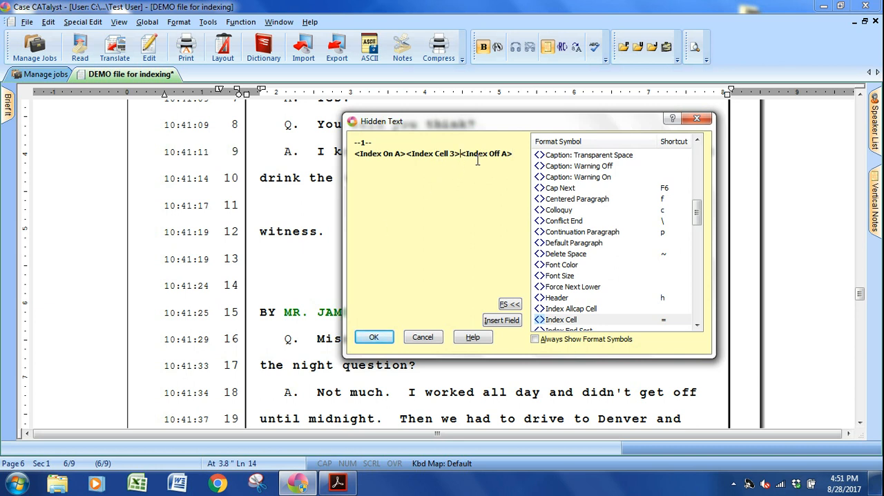
left_click(514, 153)
key("BackSpace")
key("Insert")
key("minus")
key("a")
left_click(373, 337)
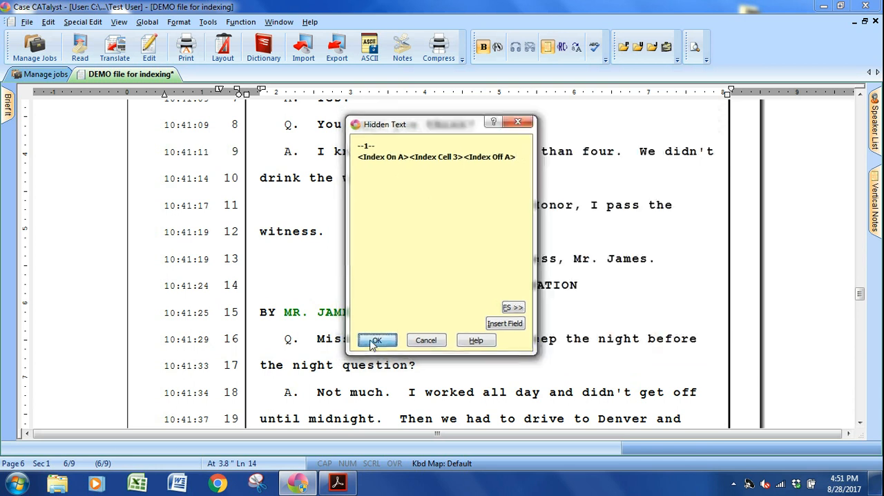
Start a hidden text note before RECROSS-EXAMINATION on page 7, line 19, and insert the Index On A code.
scroll(371, 340, "down", 10)
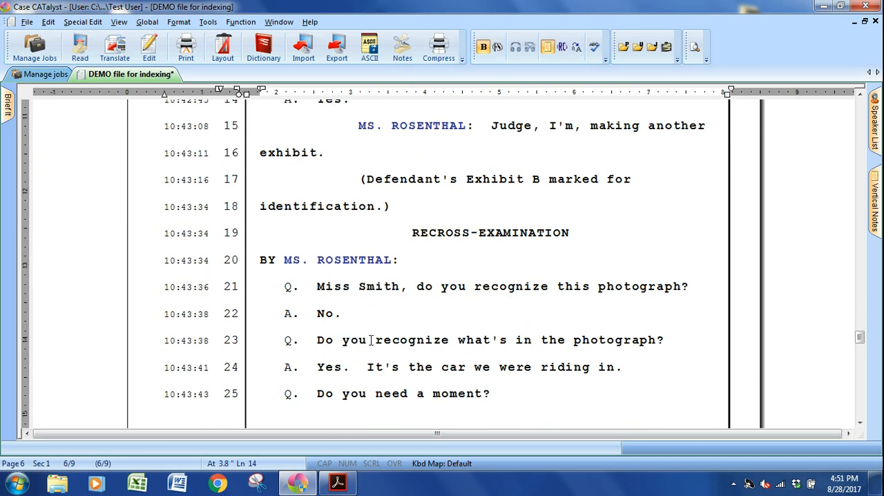
left_click(371, 224)
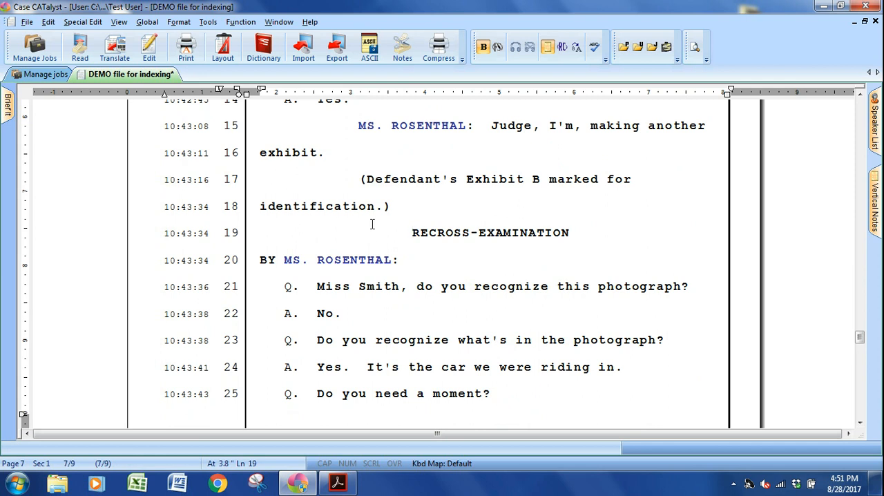
key("alt+e")
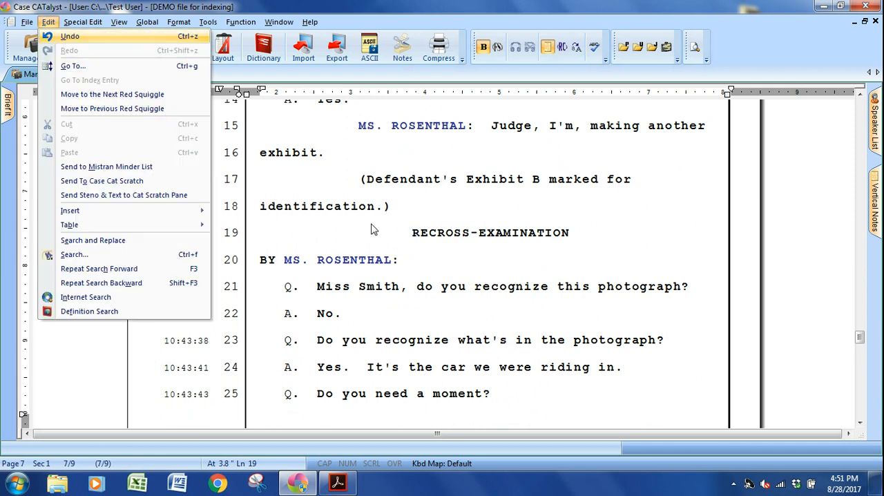
key("i")
key("h")
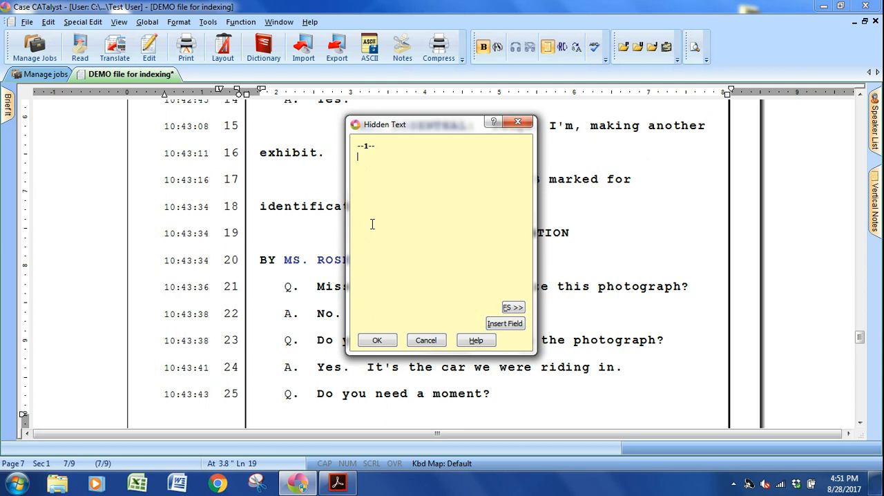
key("alt+f")
key("i")
key("a")
Insert an Index Cell code with the value 4 after Index On A in the recross-examination hidden text.
key("alt+f")
key("i")
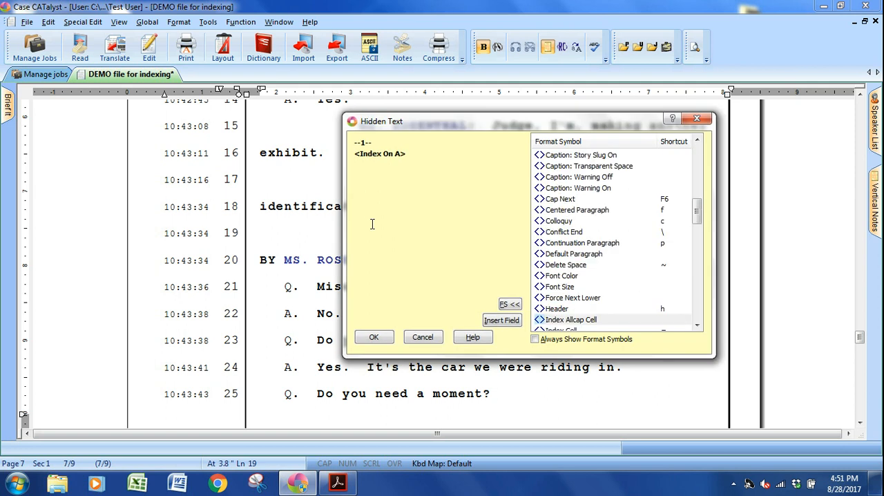
key("Down")
key("Return")
type("4")
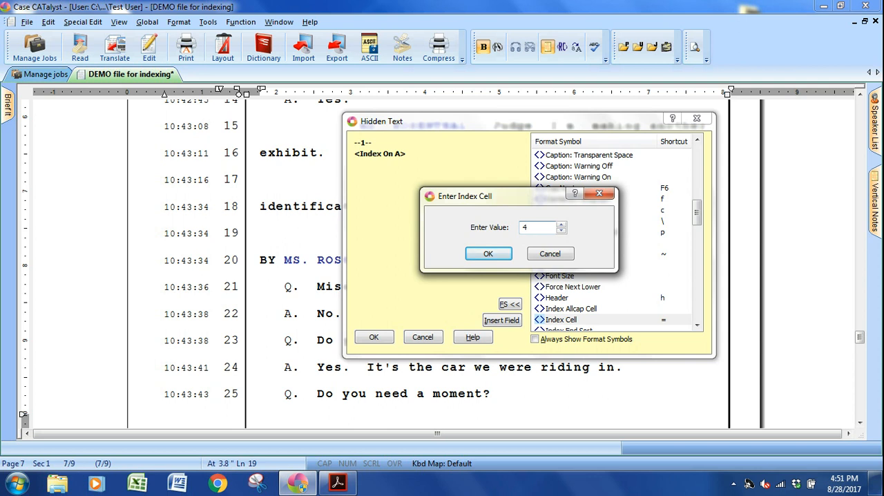
key("Return")
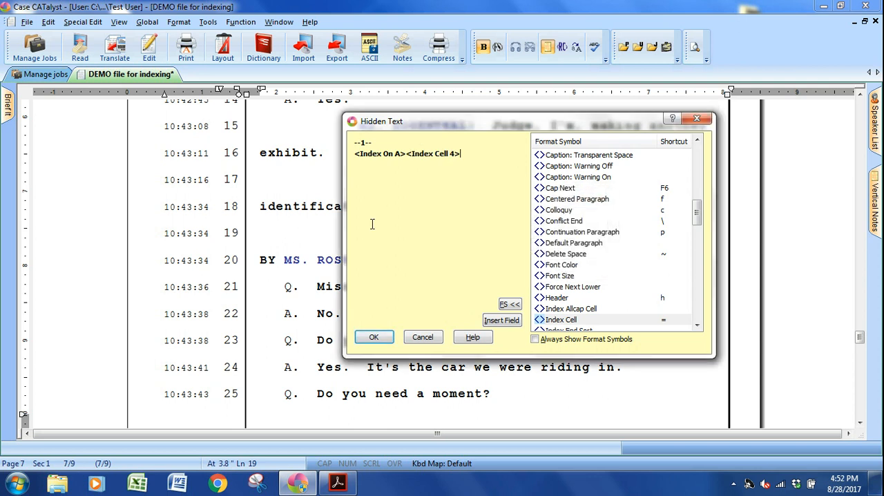
End the recross-examination hidden text with the Index Off A code and save it.
key("]")
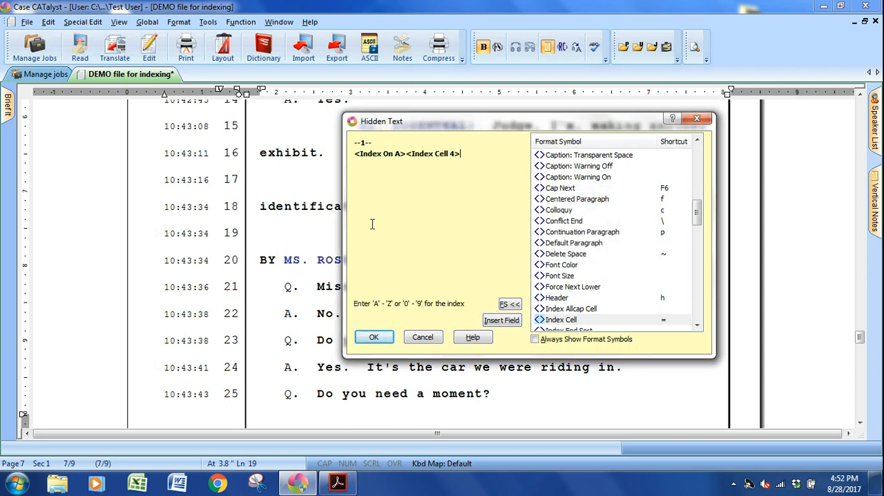
key("a")
key("Return")
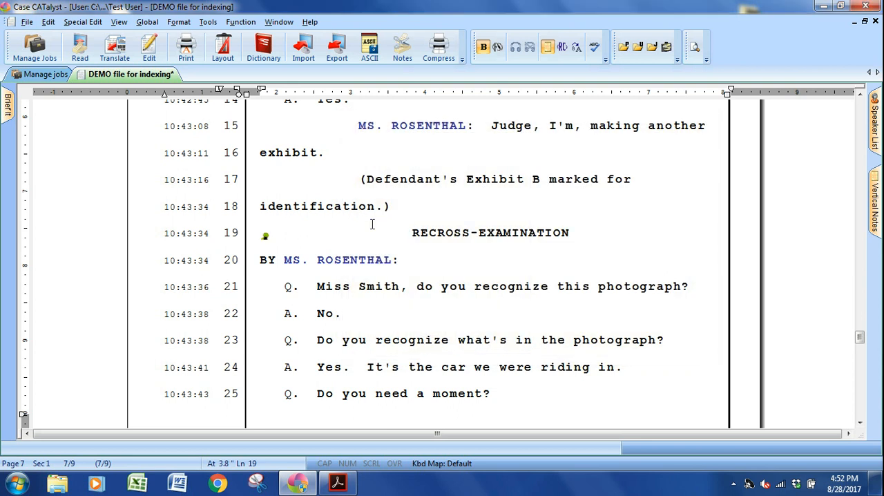
Mark the trooper's full name on page 8, line 17, without the comma, as an Index Heading entry for index A.
scroll(371, 223, "down", 10)
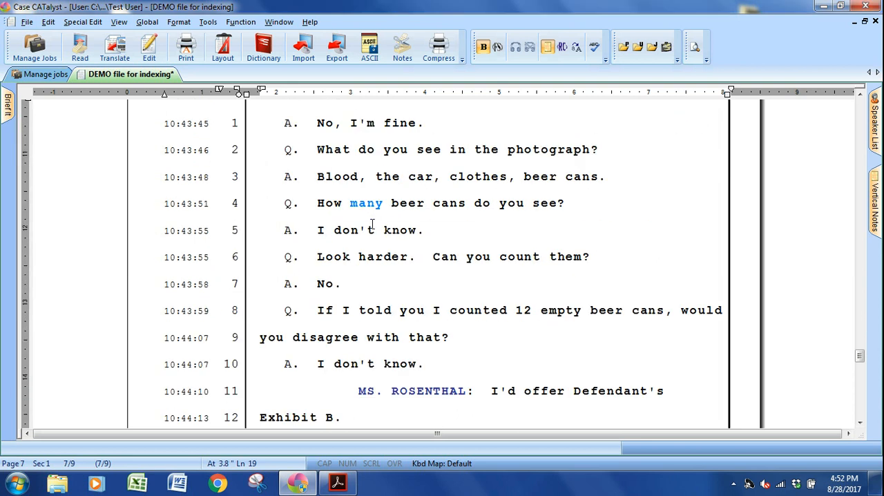
left_click(393, 210)
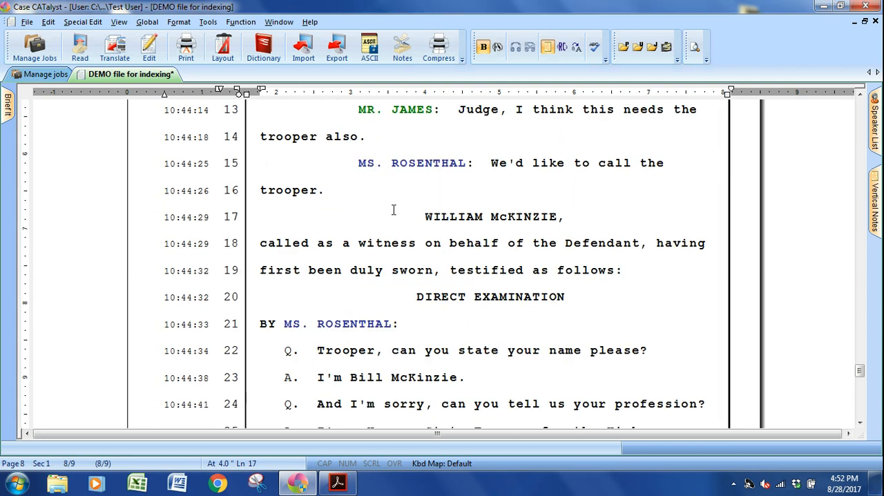
key("ctrl+shift+Right")
key("ctrl+shift+Right")
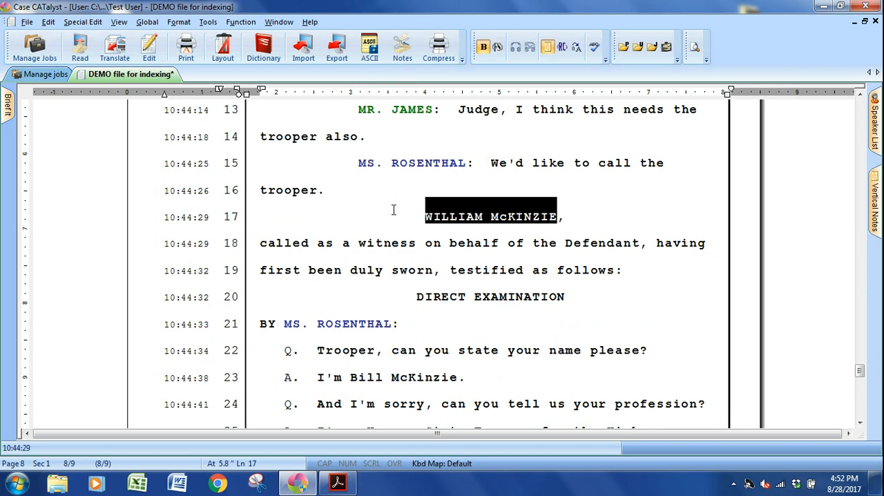
key("F4")
key("i")
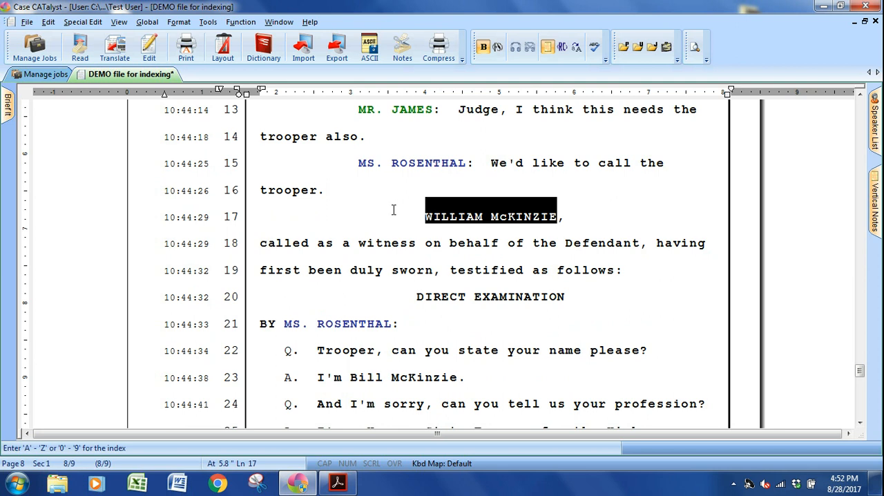
key("w")
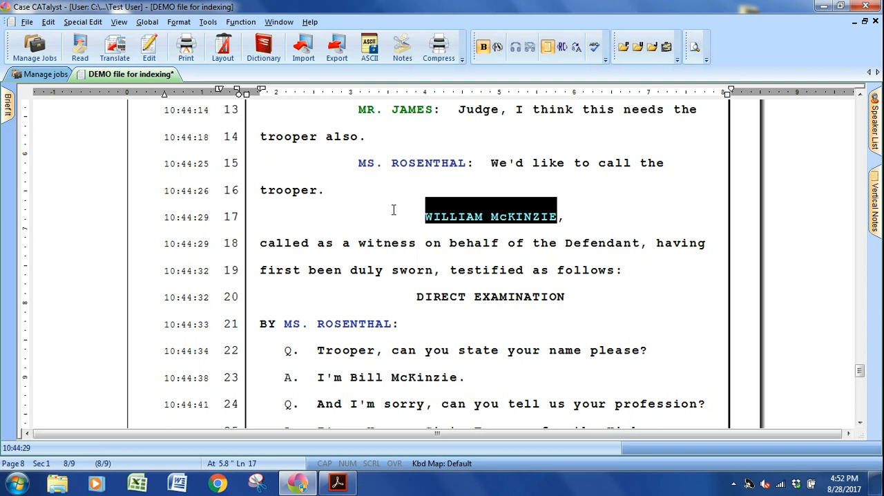
Reveal the format codes around the trooper's name to check the index heading codes, and hide them again.
key("ctrl+Left")
key("alt+F3")
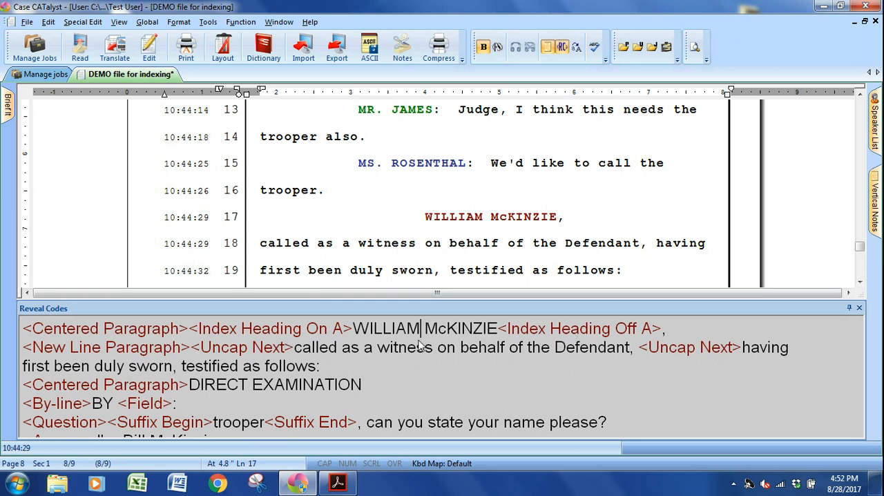
key("alt+F3")
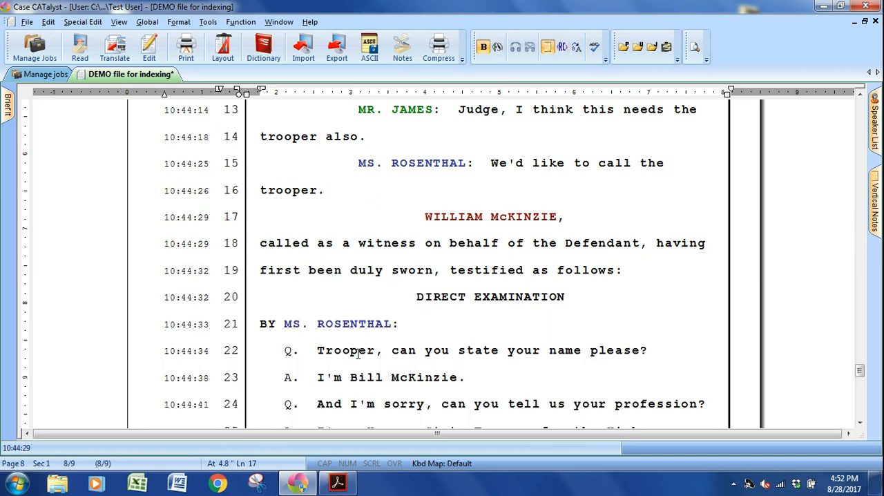
Start a hidden text note before DIRECT EXAMINATION on page 8, line 20, and insert the Index On A code.
left_click(366, 298)
key("alt+e")
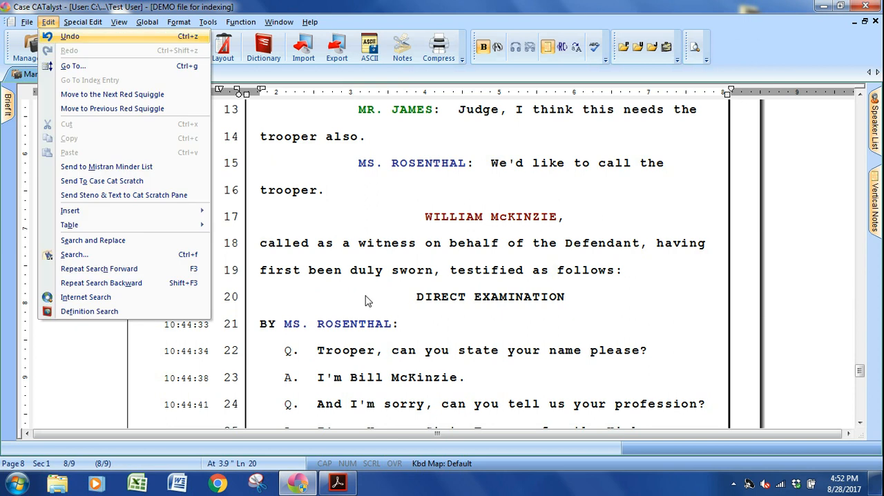
key("i")
key("h")
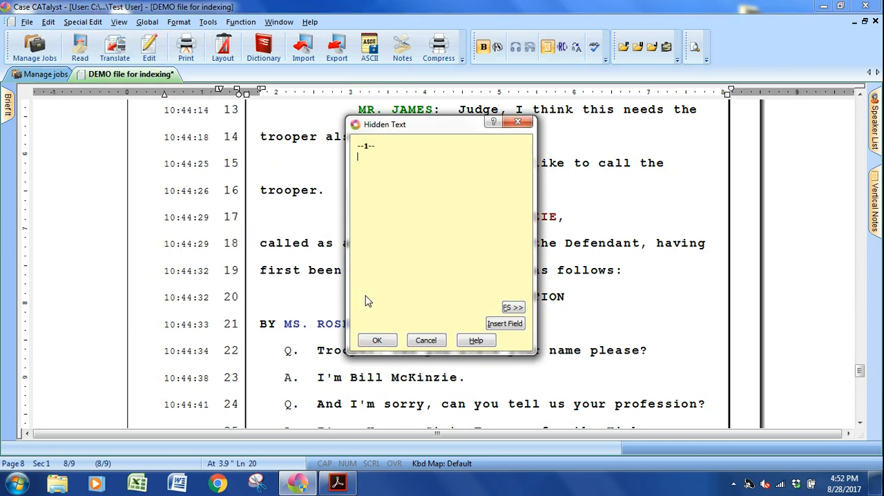
key("alt+f")
key("i")
key("a")
Add the Index Cell 1 and Index Off A codes to the direct examination hidden text and save it.
key("alt+f")
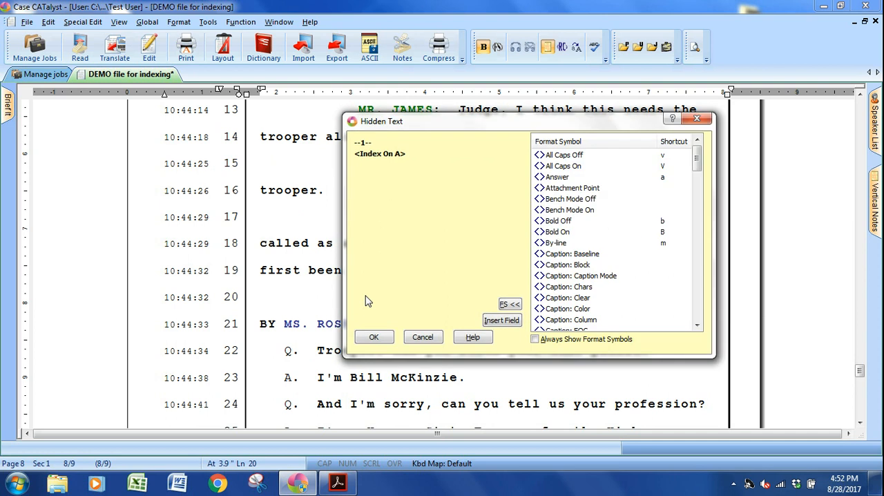
key("i")
key("Down")
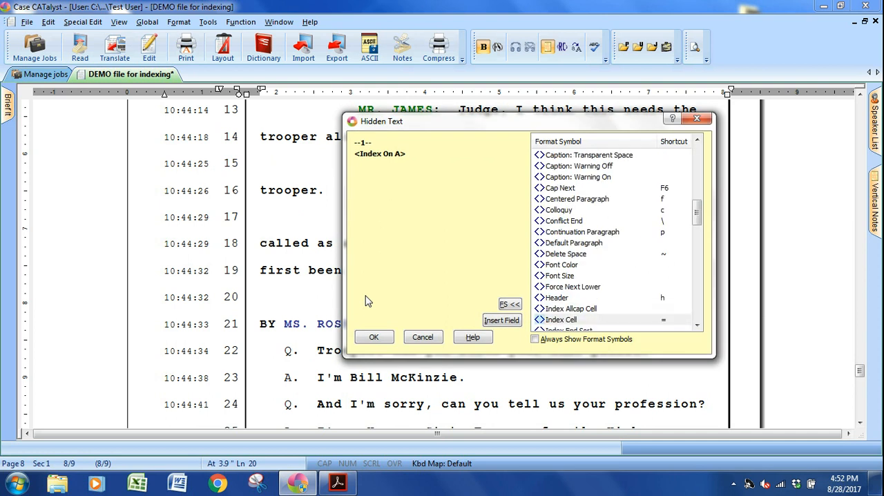
key("Return")
key("Return")
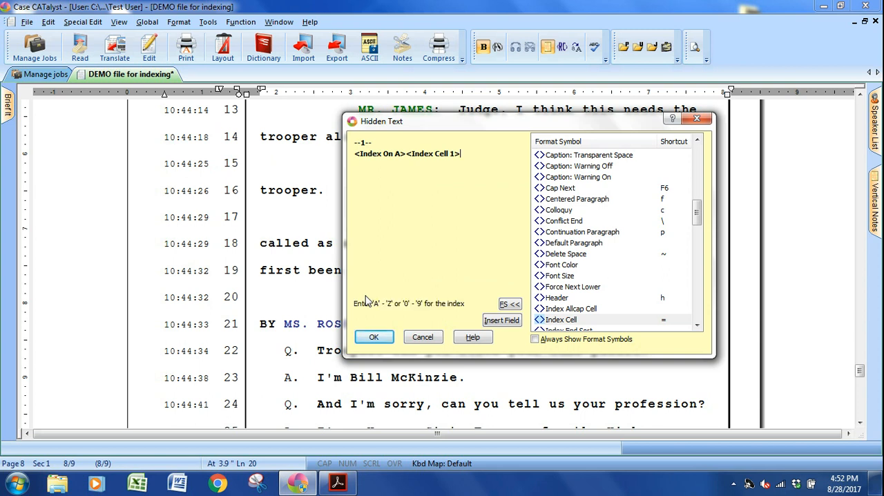
key("a")
key("Return")
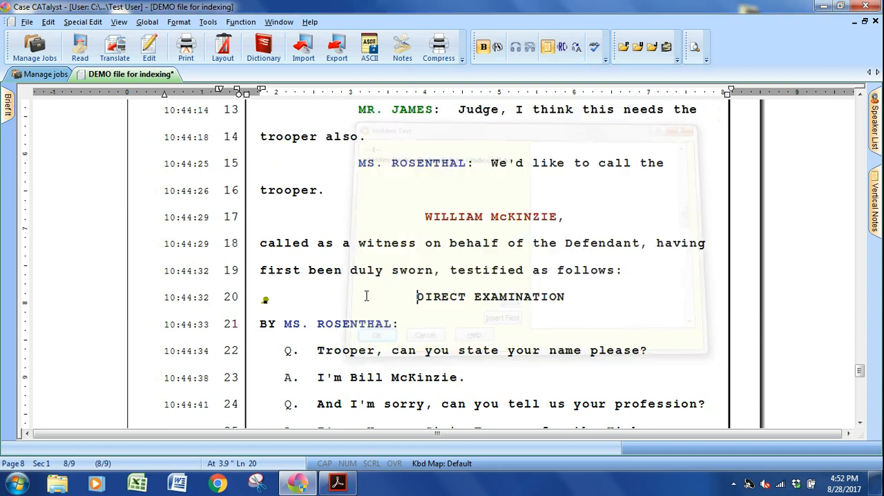
Start a hidden text note before CROSS-EXAMINATION on page 9, line 13, and insert the Index On A code.
scroll(367, 296, "down", 1)
scroll(366, 295, "down", 5)
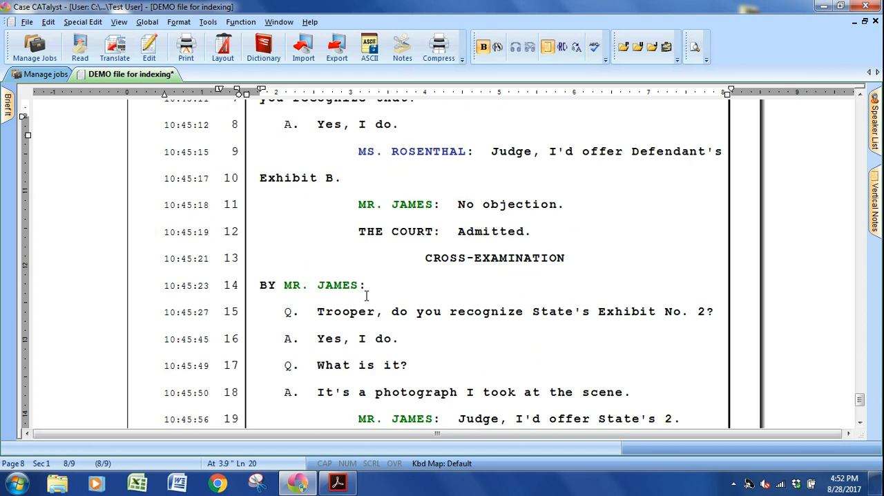
left_click(366, 258)
key("alt+e")
key("i")
key("h")
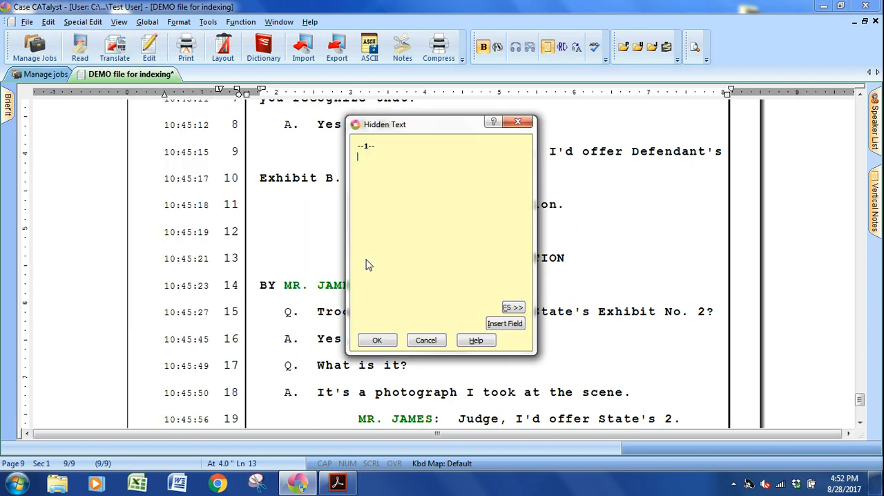
key("alt+f")
key("shift+x")
key("a")
Add the Index Cell 2 and Index Off A codes to the cross-examination hidden text and save it.
key("alt+f")
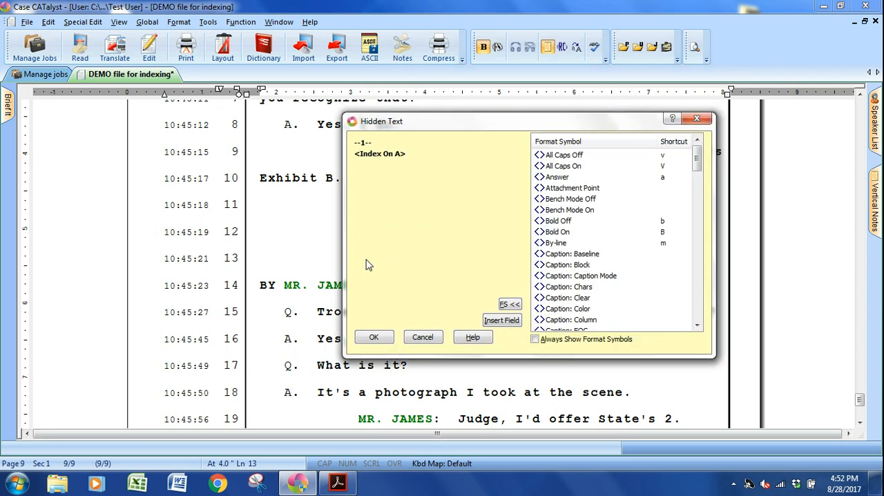
key("i")
key("Down")
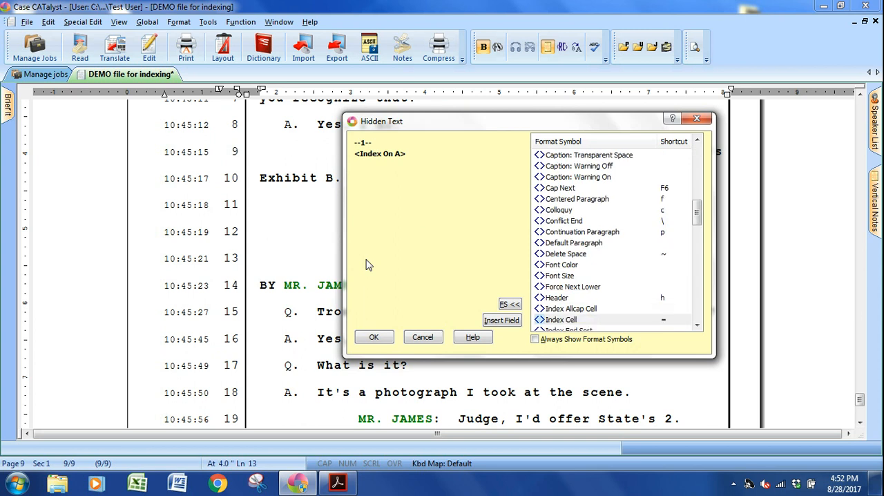
key("Return")
type("2")
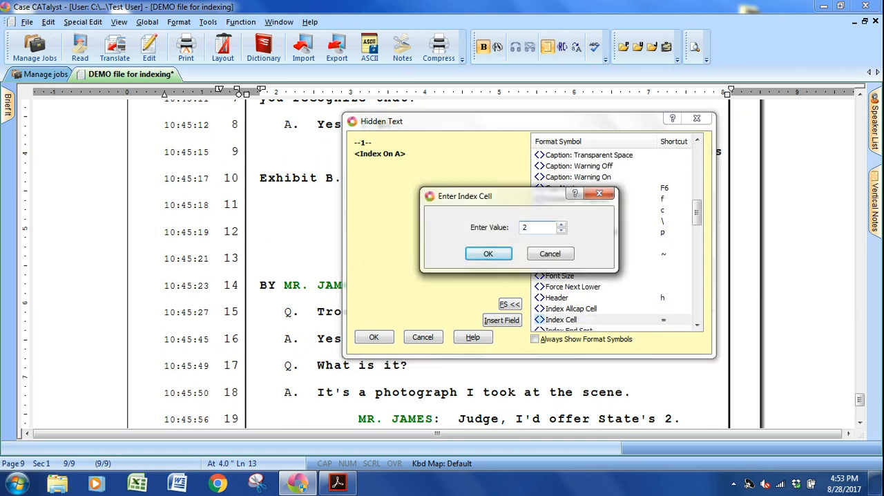
key("Return")
key("]")
key("a")
key("Return")
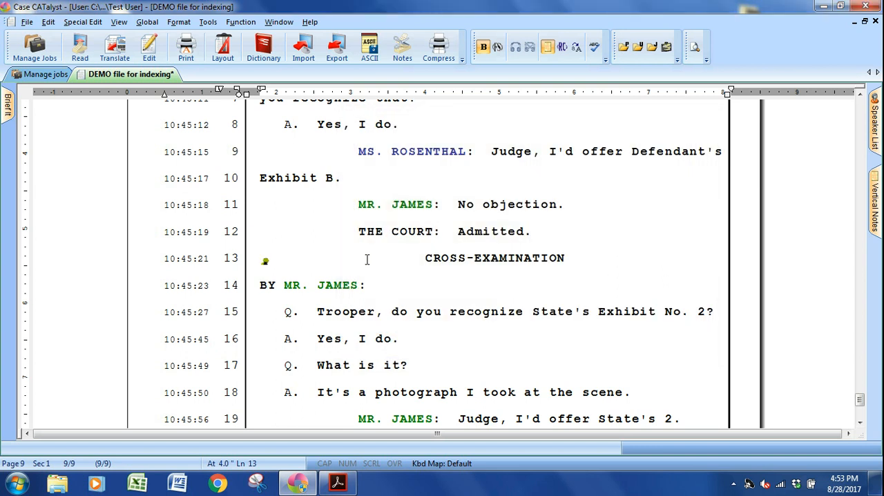
Look back through the transcript for where exhibits are marked and offered, and consult the labelled index PDF in Adobe Acrobat Reader.
scroll(367, 259, "down", 5)
scroll(368, 259, "up", 10)
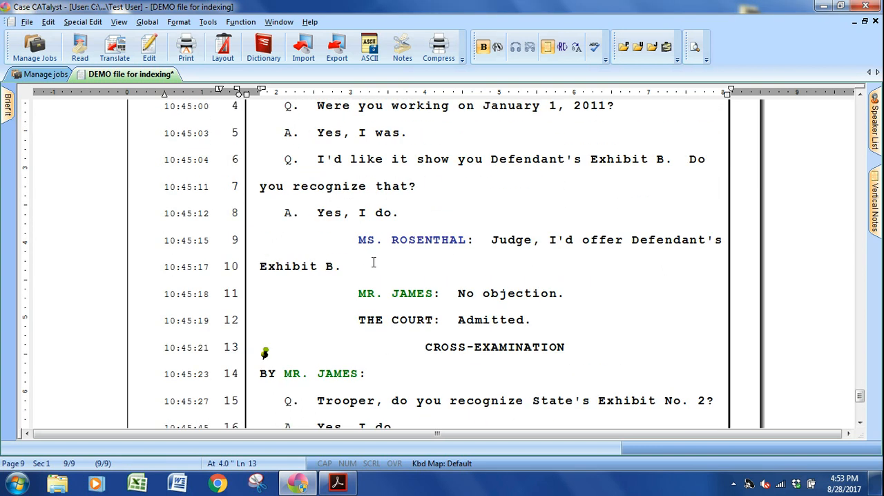
scroll(375, 263, "up", 15)
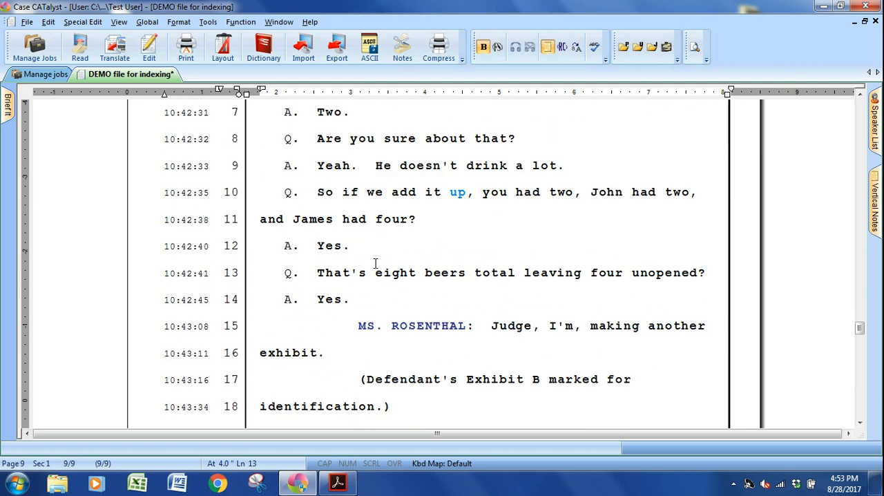
scroll(375, 263, "up", 15)
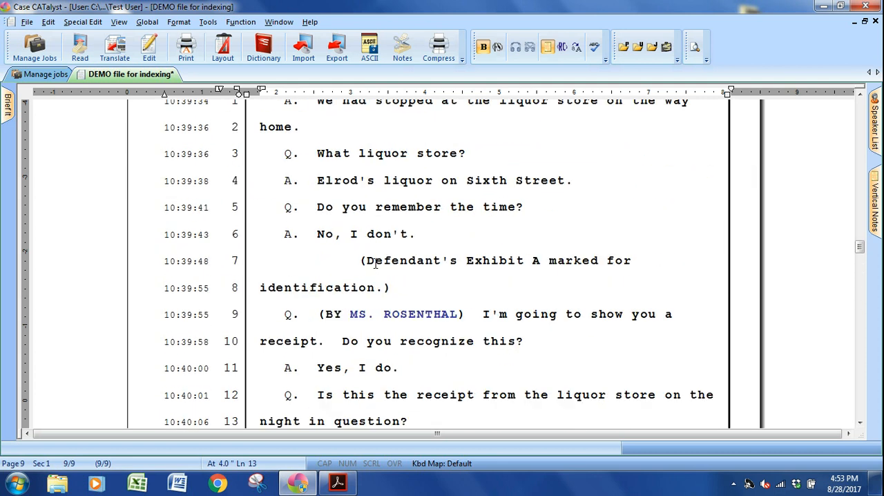
scroll(375, 263, "up", 15)
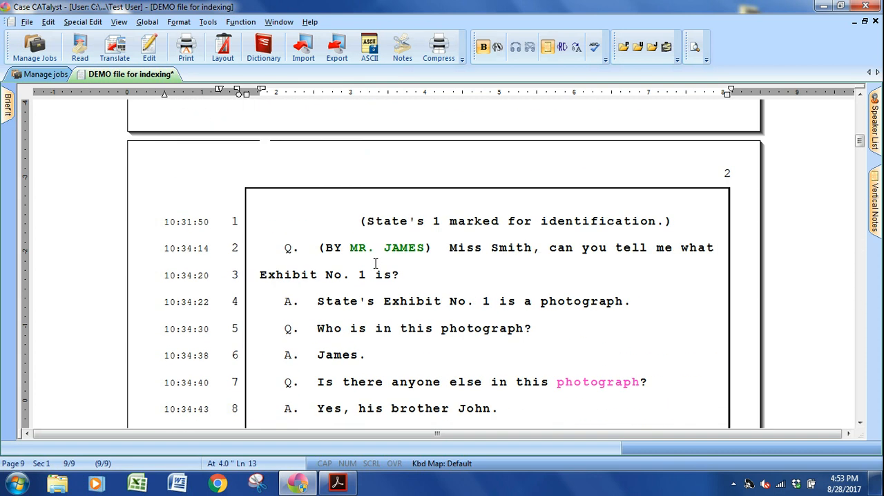
scroll(375, 263, "down", 3)
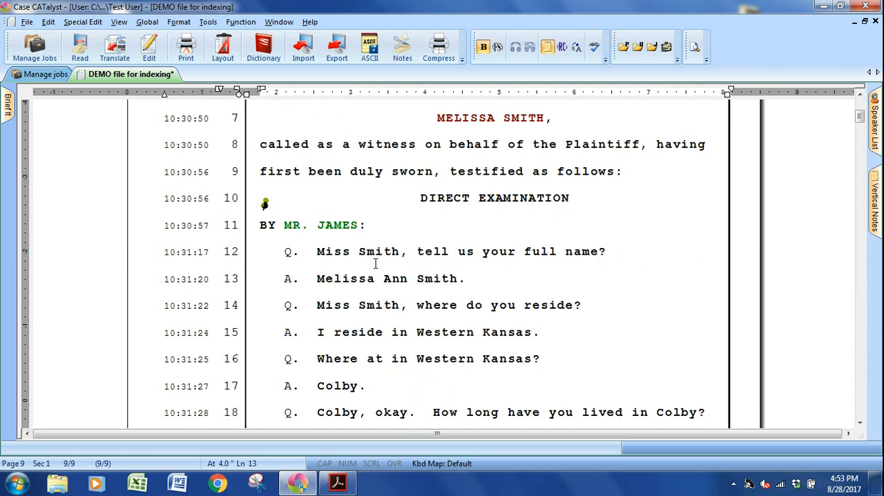
scroll(374, 263, "down", 2)
scroll(375, 263, "down", 2)
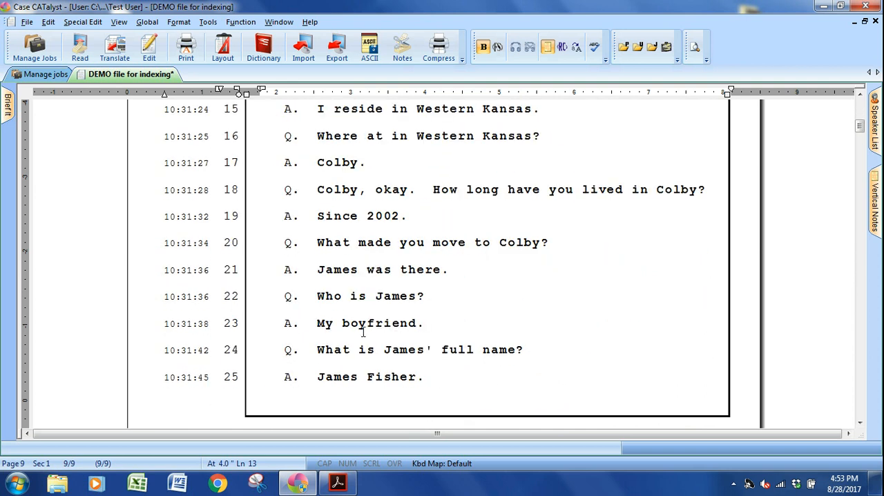
left_click(337, 483)
left_click(338, 482)
scroll(362, 405, "down", 9)
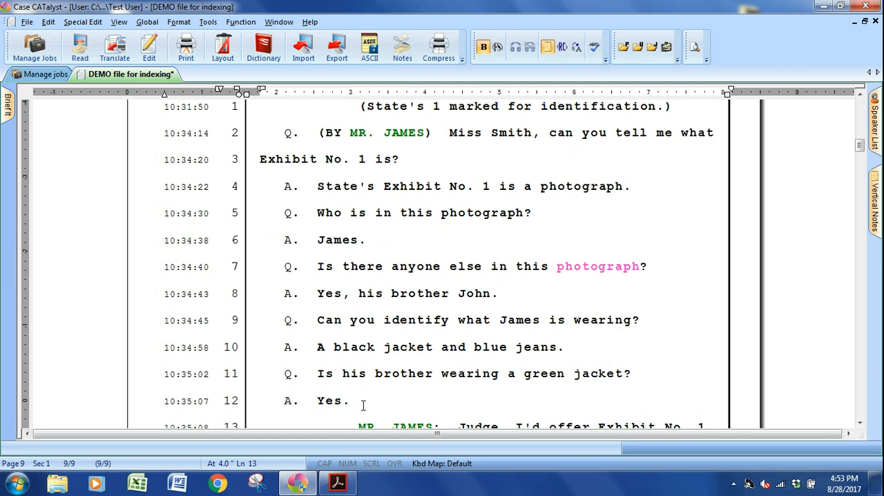
scroll(391, 374, "down", 2)
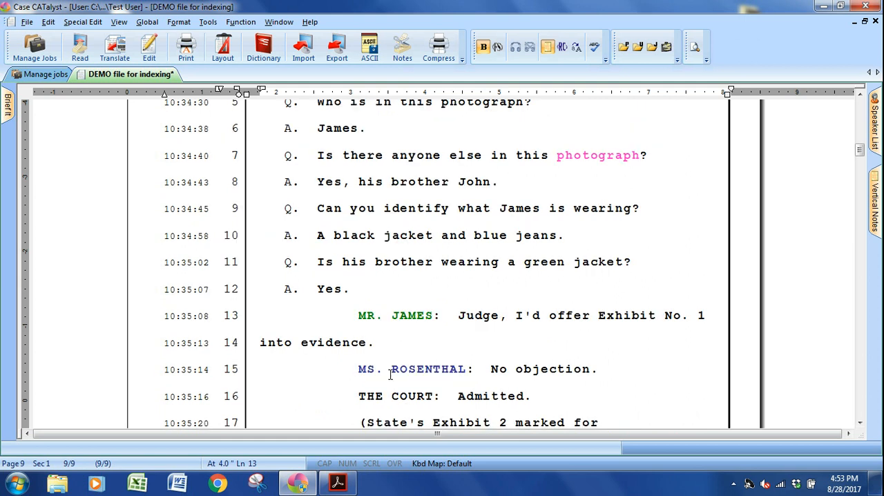
Start making exhibit index entries after the Exhibit No. 1 offer on page 2, line 14, with the exhibit range set to 1.
left_click(529, 334)
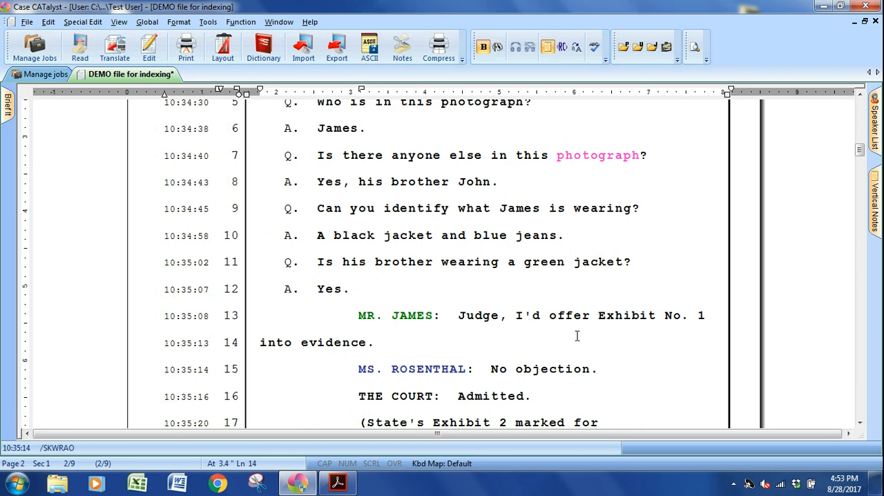
key("alt+e")
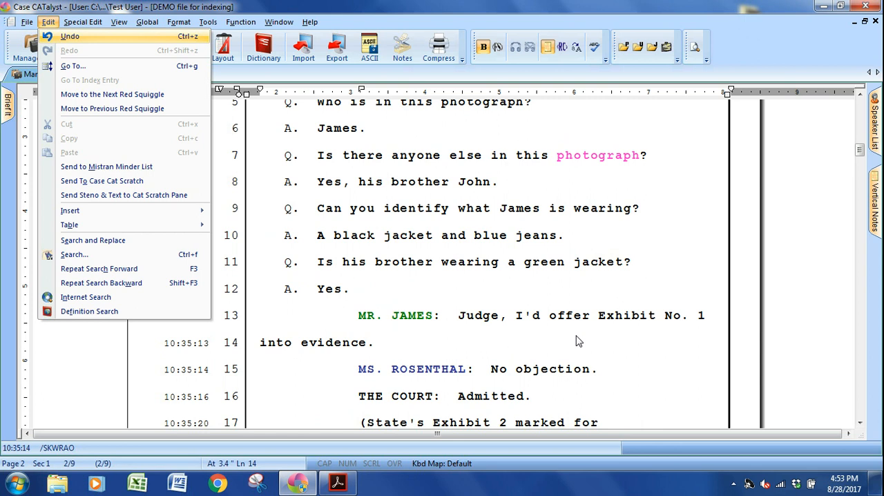
key("i")
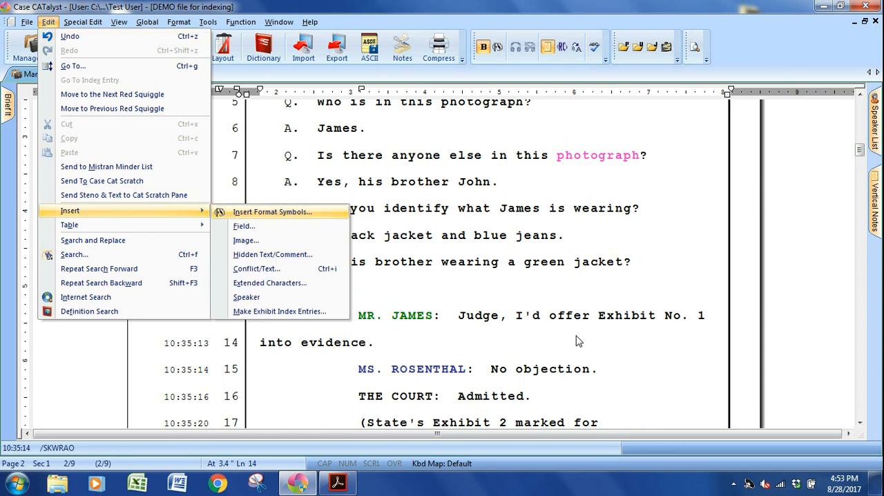
left_click(264, 312)
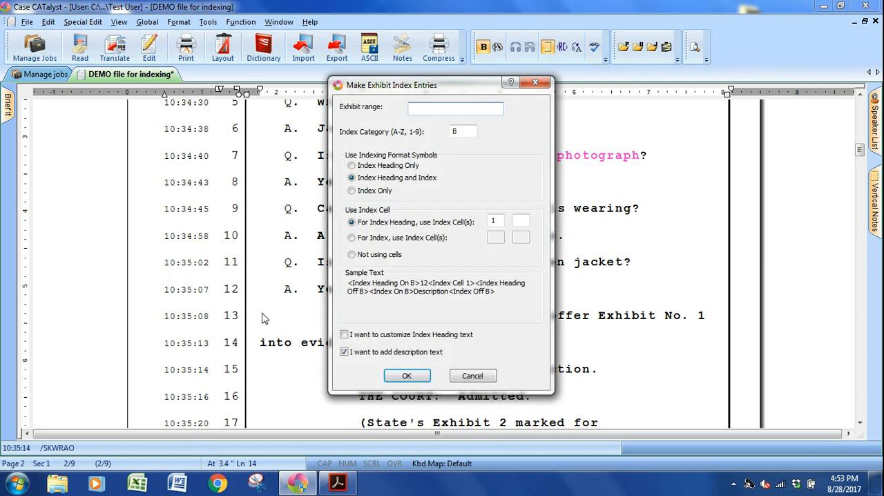
left_click_drag(370, 84, 217, 83)
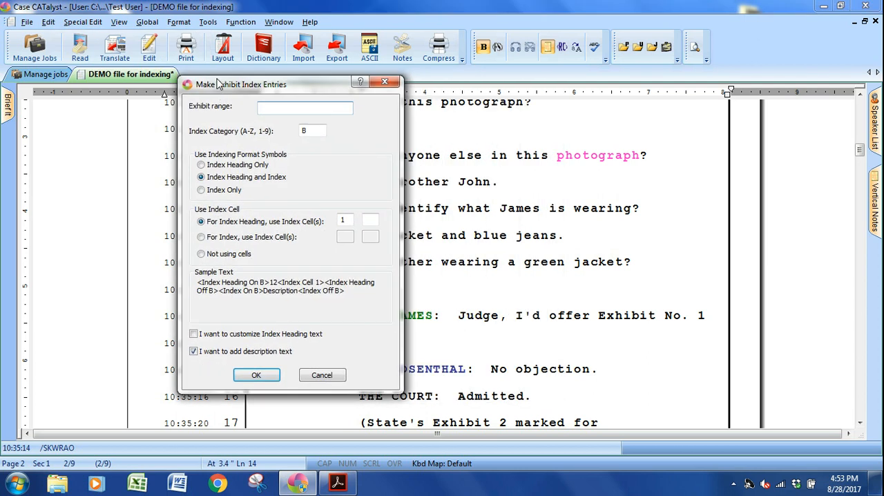
type("1")
Check the category and cell labels against the index PDF in Adobe Acrobat Reader, and add index cell 2 to the index heading.
left_click(338, 482)
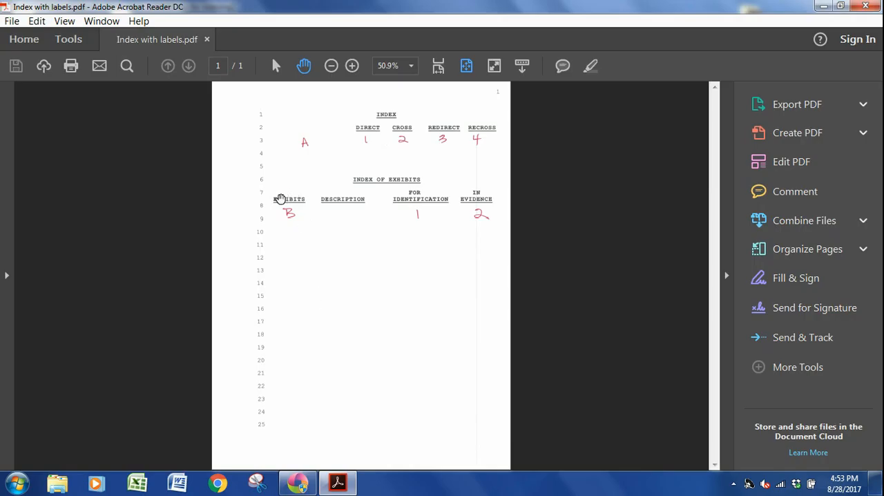
left_click(338, 482)
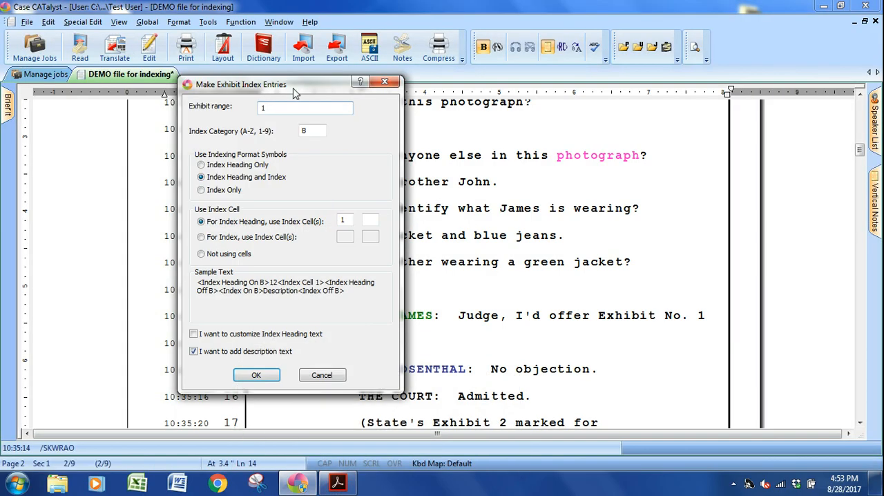
left_click(307, 130)
left_click(346, 220)
left_click(372, 220)
type("2")
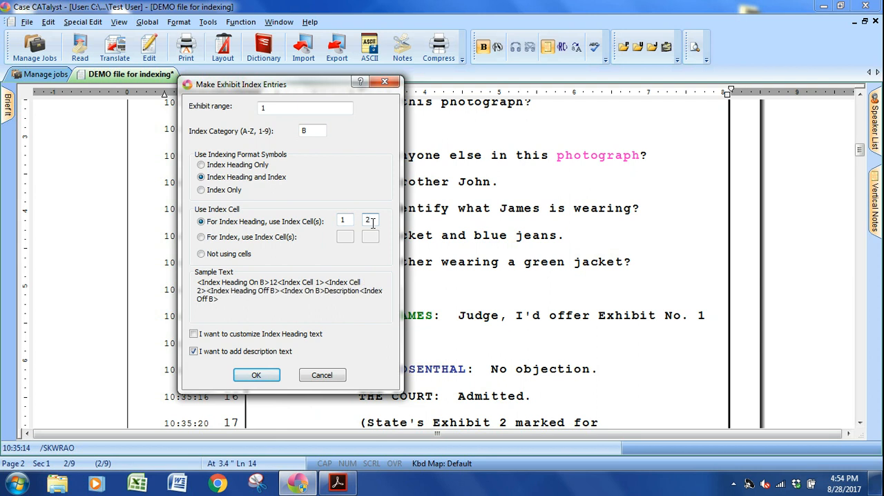
left_click(338, 482)
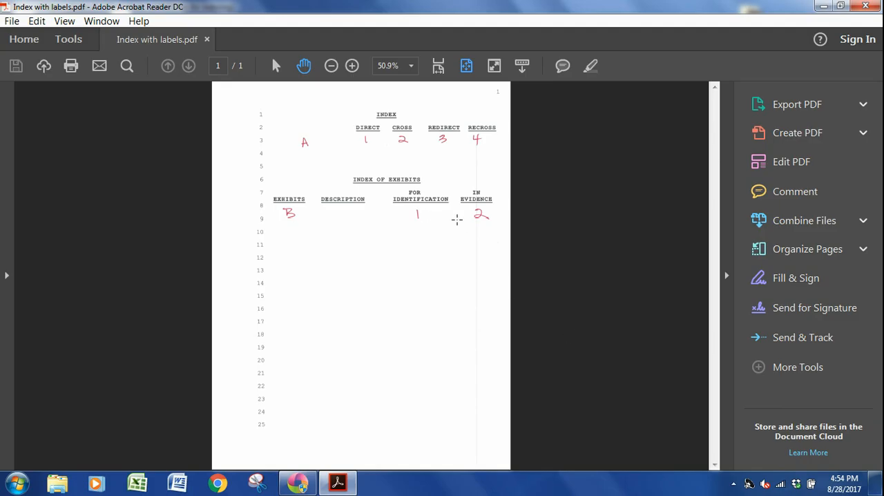
left_click(338, 481)
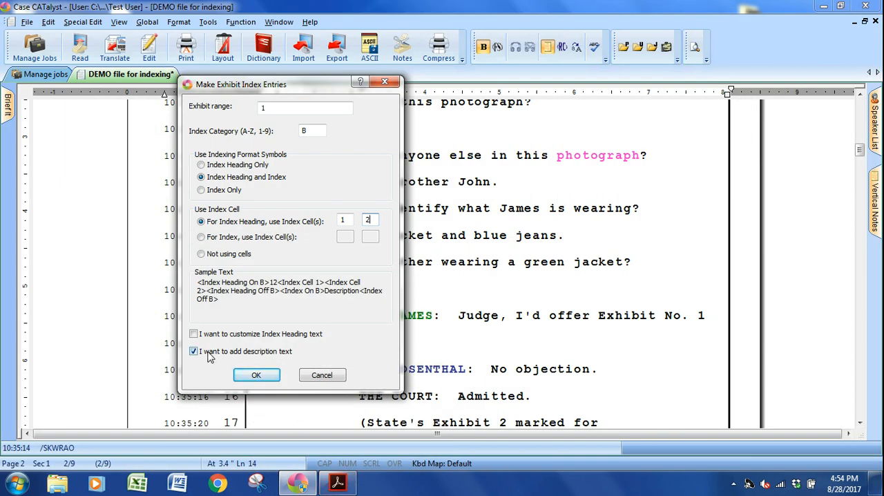
Accept the exhibit entry settings and enter Photograph as the index description for Exhibit 1.
left_click(263, 378)
type("Photograph")
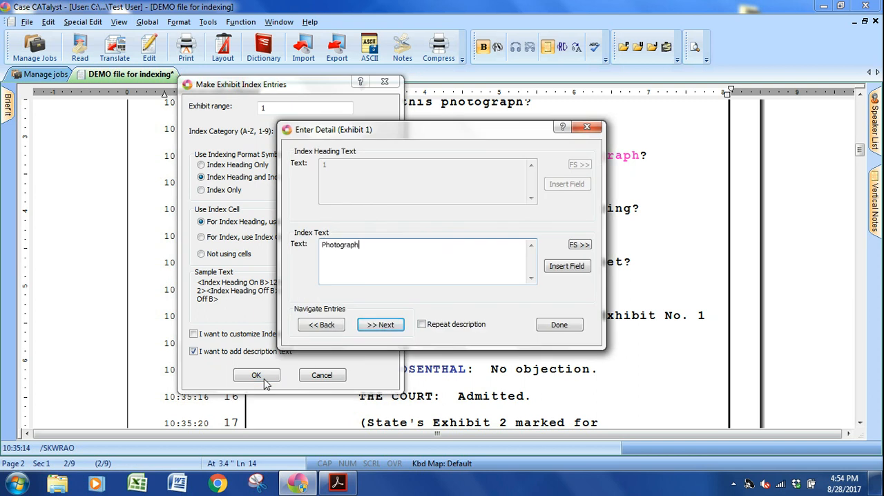
key("Return")
key("Down")
key("Home")
Start making exhibit index entries after the Exhibit No. 2 offer on page 4, line 7, with the exhibit range set to 2.
scroll(389, 363, "down", 5)
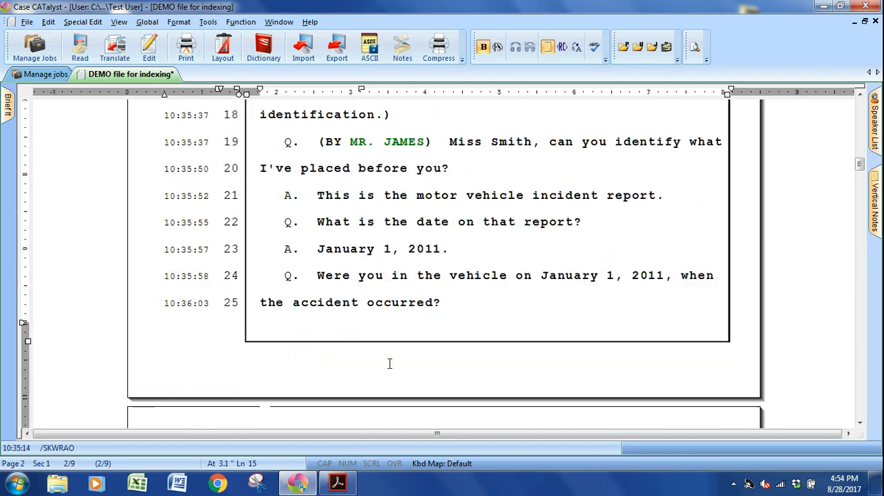
scroll(390, 363, "down", 10)
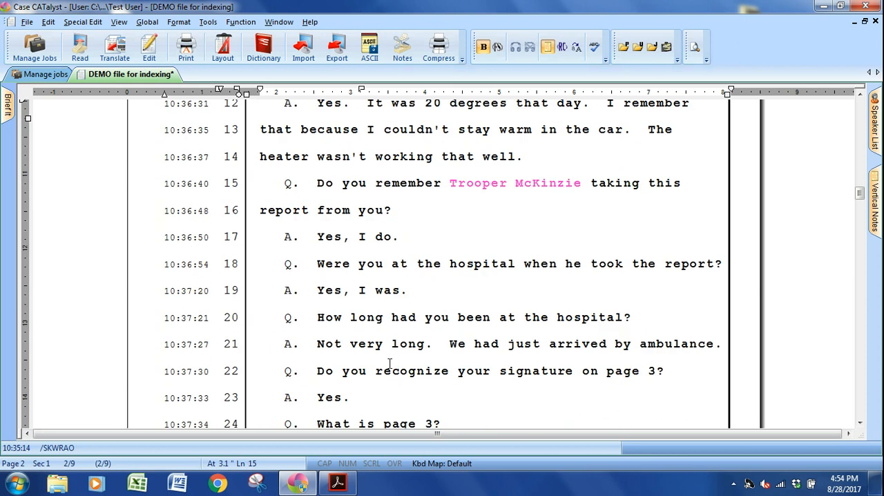
scroll(389, 364, "up", 14)
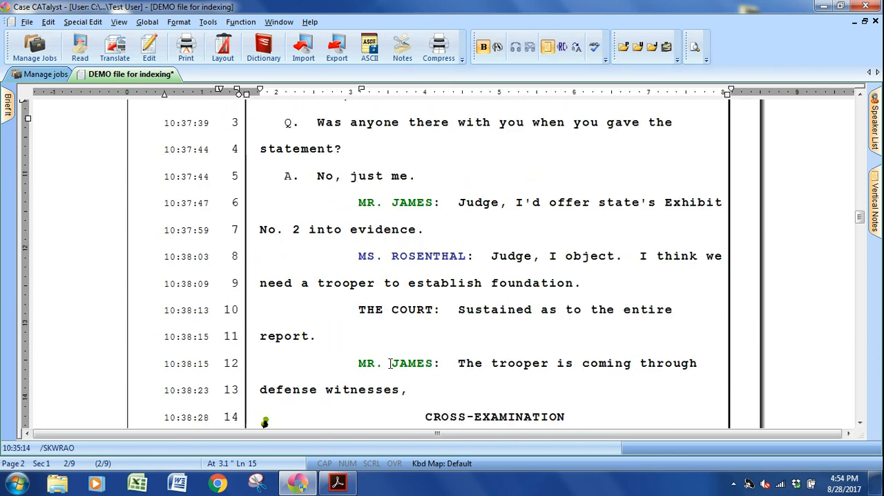
scroll(390, 363, "down", 1)
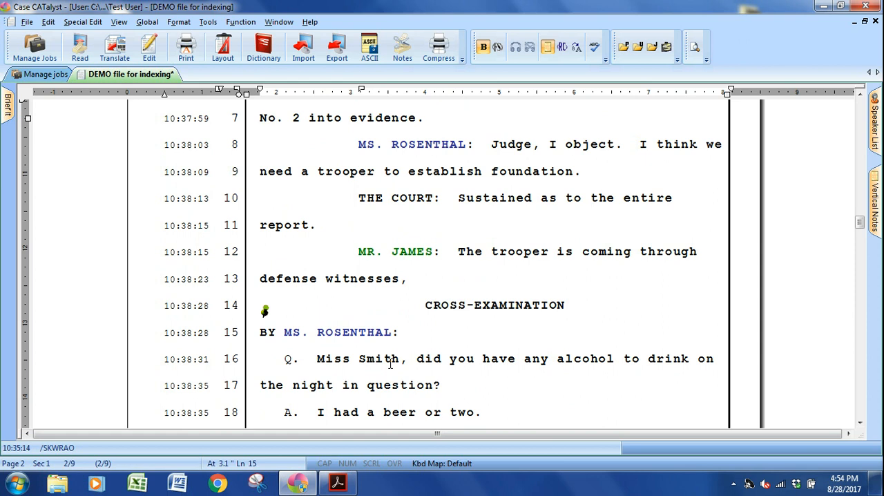
scroll(389, 363, "up", 1)
left_click(587, 219)
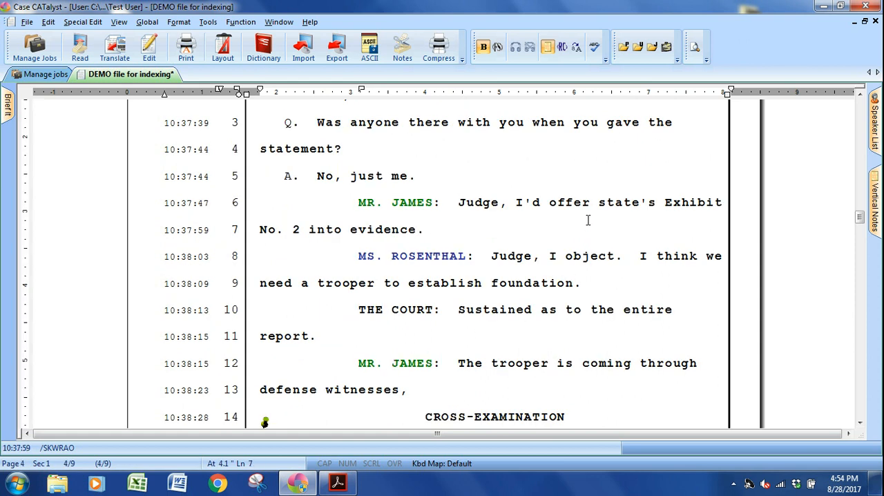
key("alt+e")
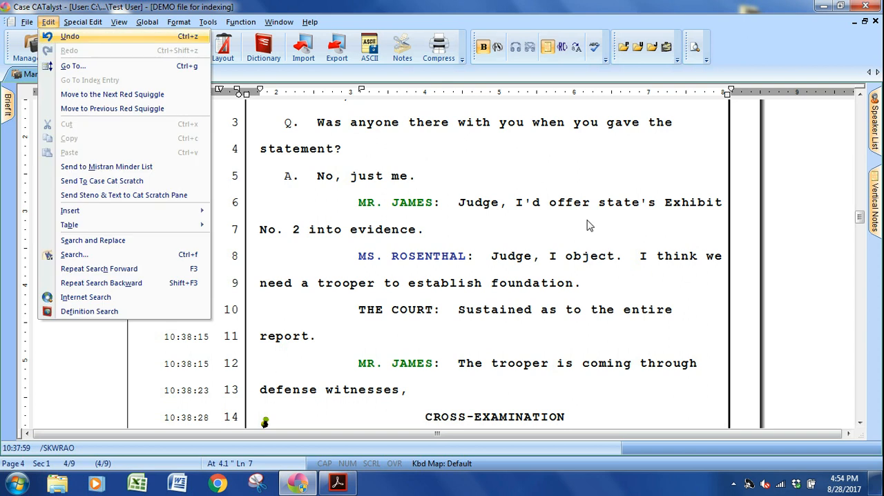
key("i")
type("m")
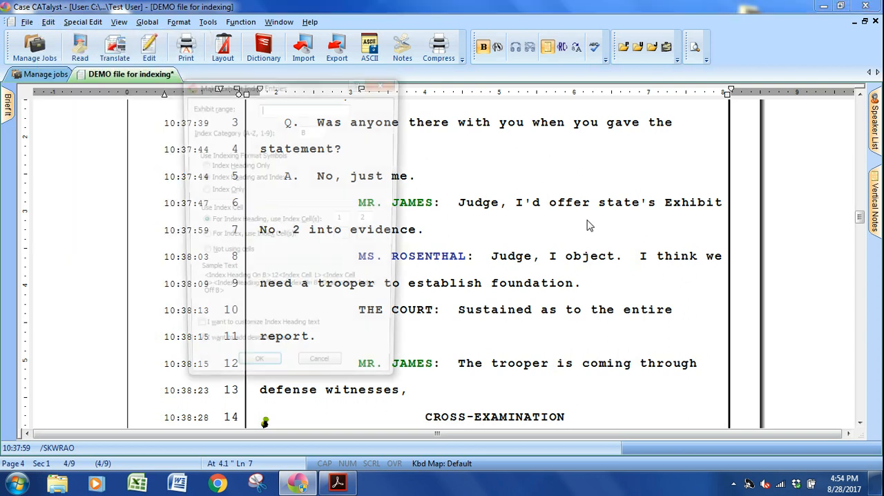
type("2")
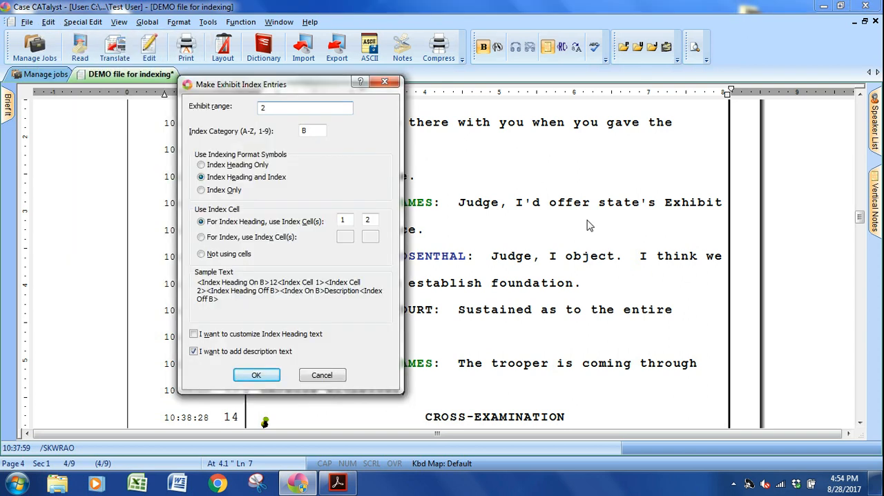
Remove index cell 2 from the index heading, accept the settings, and enter Report as the index description for Exhibit 2.
left_click(310, 135)
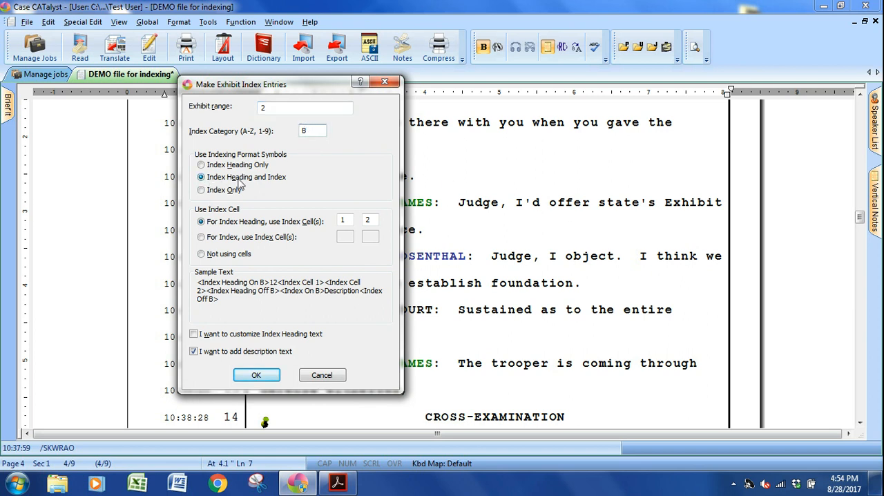
left_click(370, 219)
key("BackSpace")
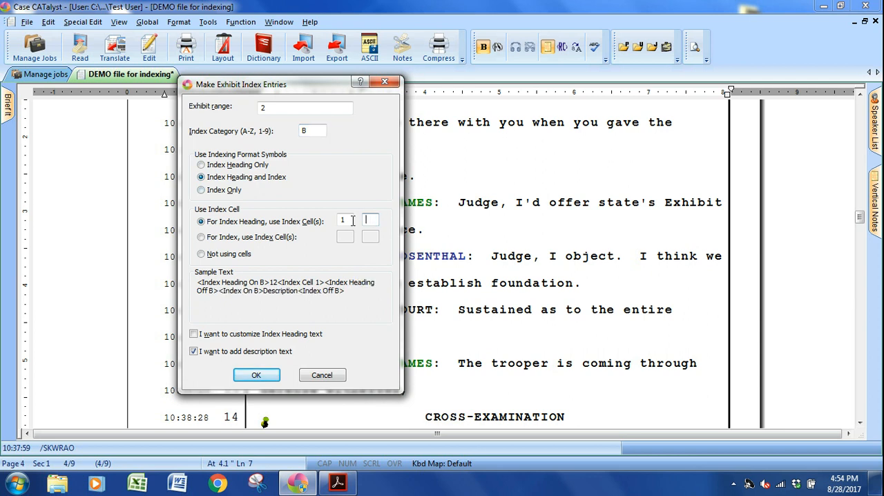
left_click(254, 376)
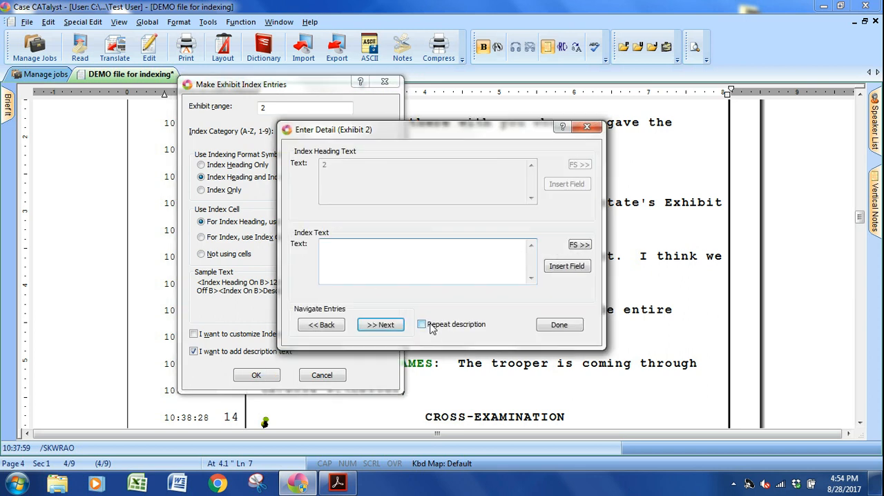
type("Report")
key("Return")
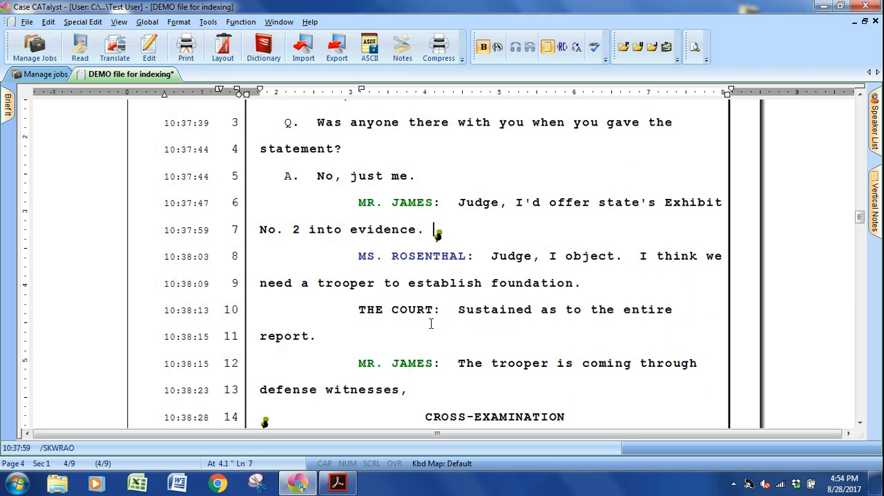
Start making exhibit index entries at the end of page 9, line 20, with the exhibit range set to 2.
scroll(479, 311, "down", 2)
scroll(478, 311, "down", 10)
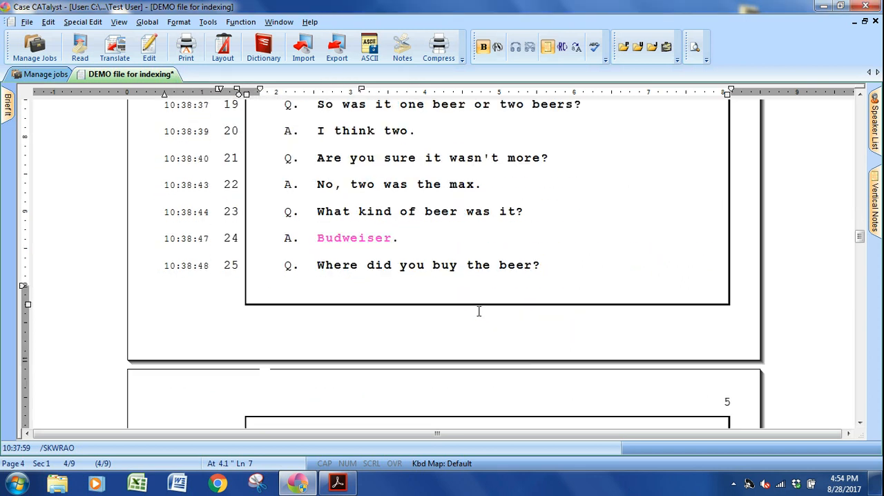
scroll(478, 312, "down", 13)
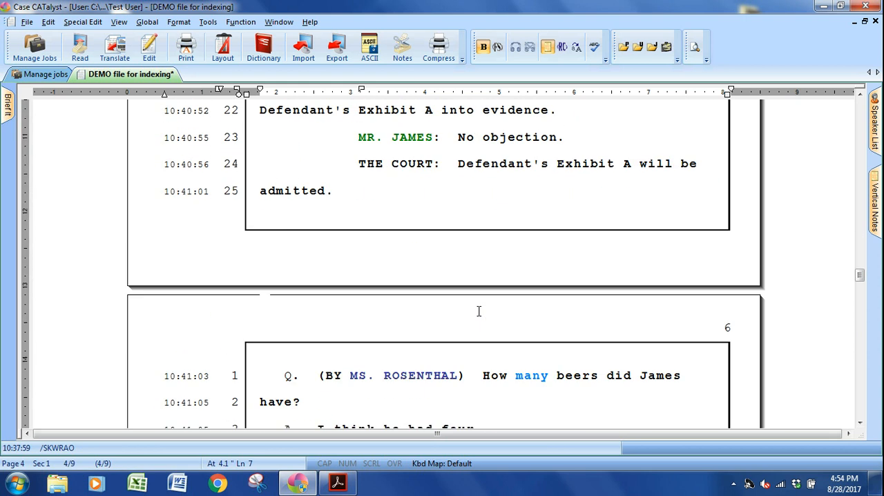
scroll(479, 312, "down", 15)
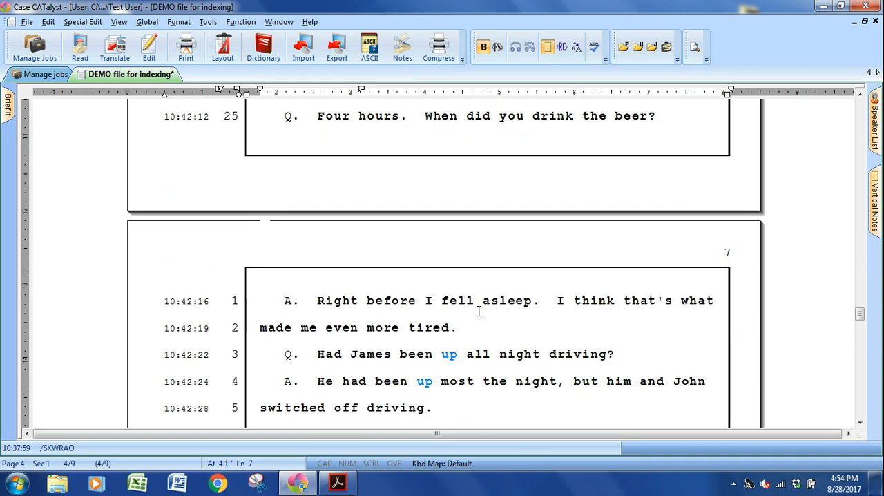
scroll(479, 311, "down", 15)
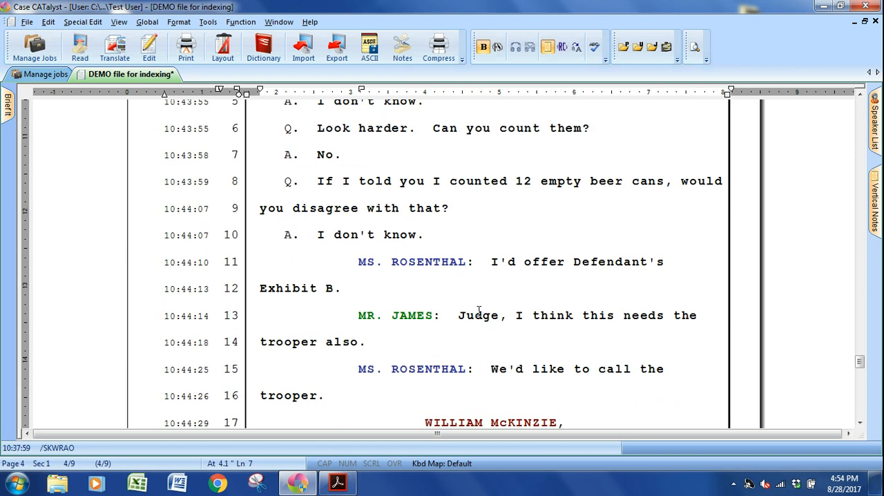
scroll(478, 312, "down", 2)
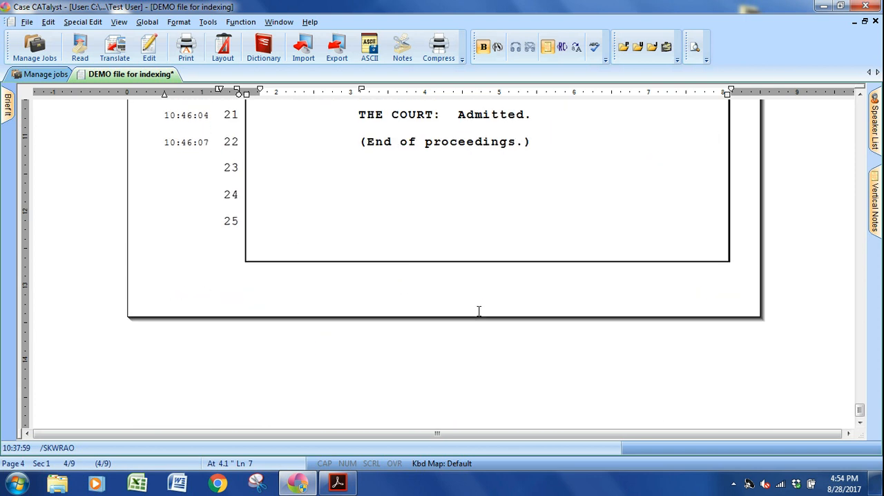
scroll(479, 311, "up", 5)
scroll(627, 310, "down", 2)
left_click(627, 310)
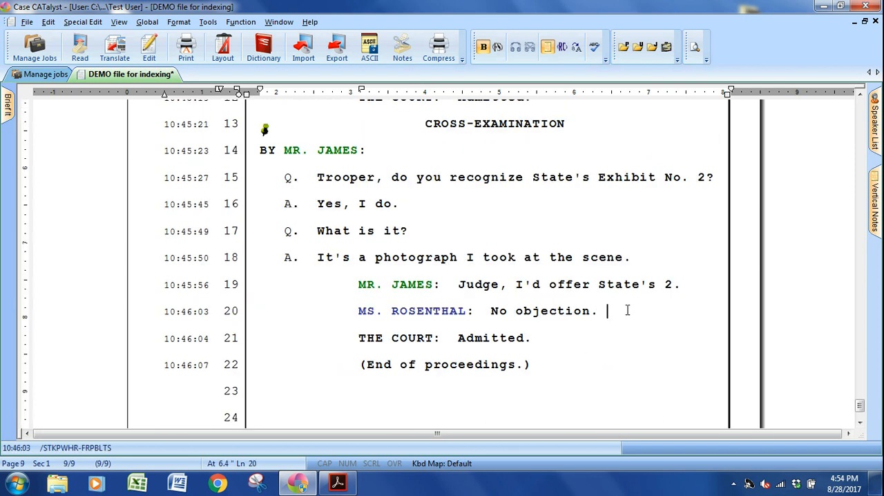
key("alt+e")
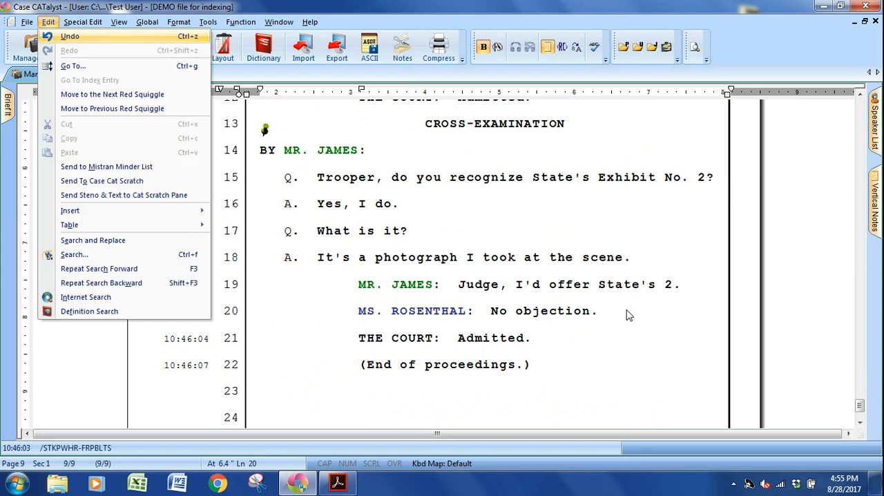
key("i")
type("m")
type("2")
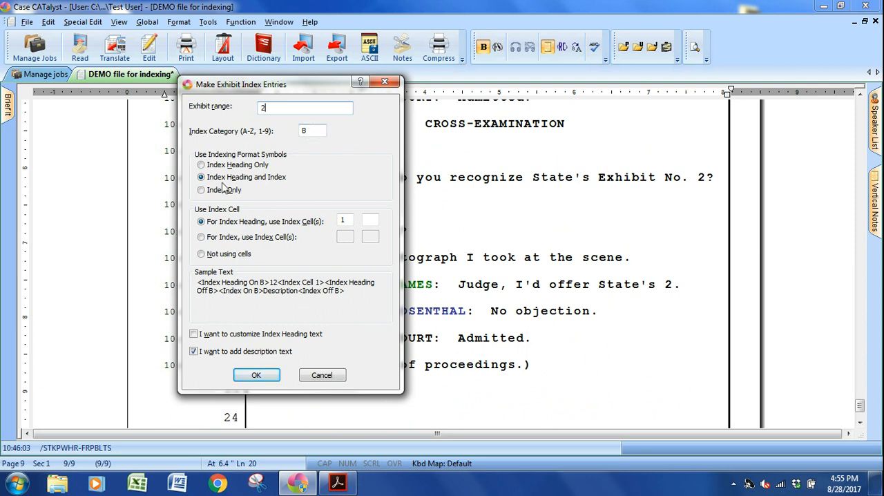
Set the Exhibit 2 entry to Index Heading Only with index cell 2, check the cell labels in the index PDF, and create the entry.
left_click(201, 166)
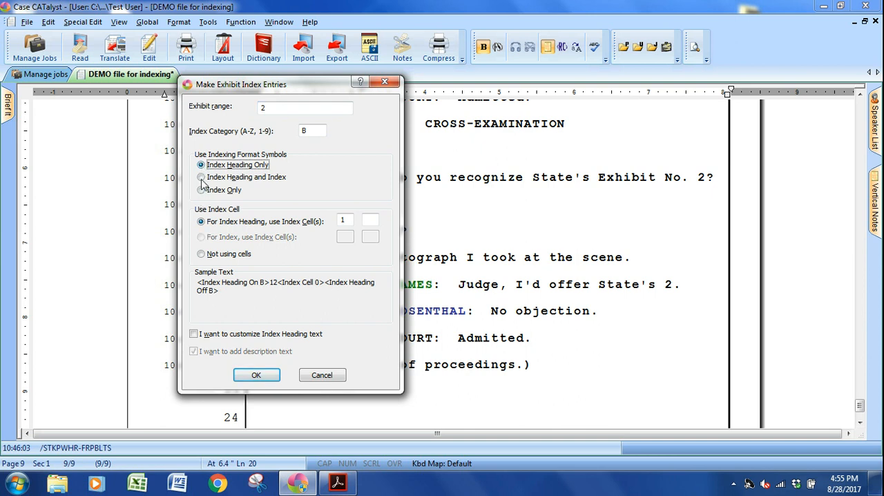
left_click(352, 220)
key("BackSpace")
type("2")
left_click(338, 481)
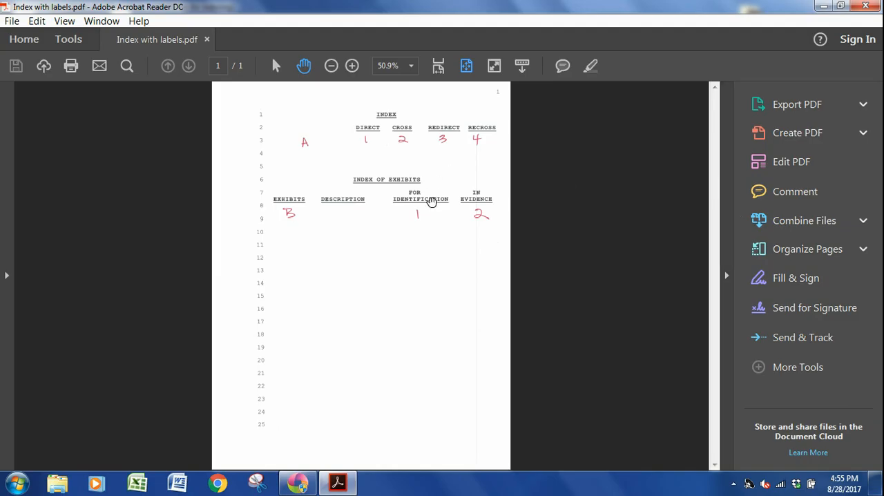
left_click(341, 482)
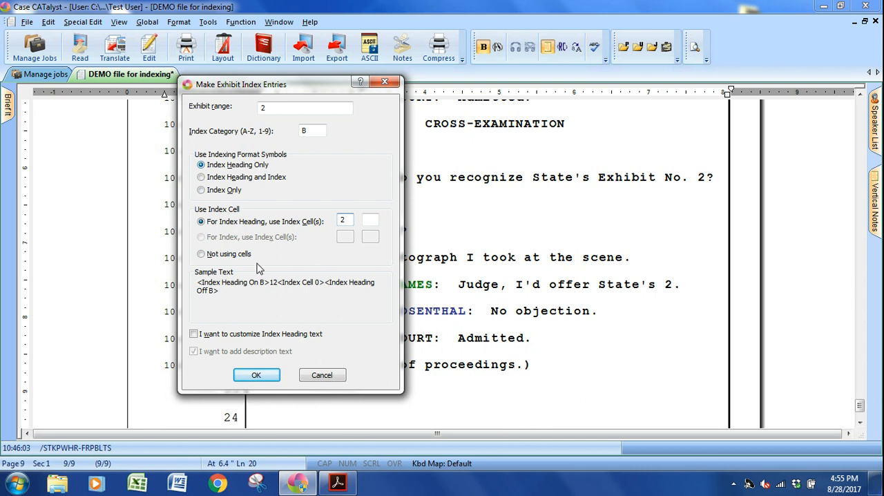
left_click(256, 375)
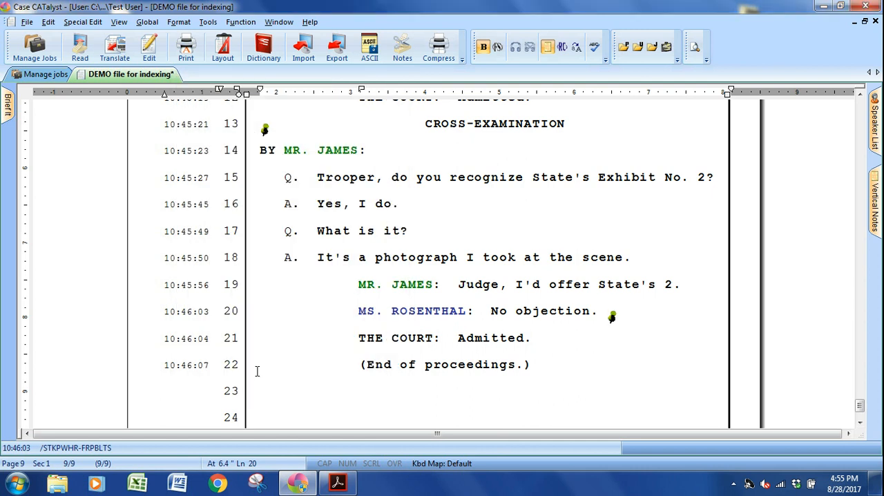
Return to the transcript's beginning, open the CIVIL TITLE PAGE job, and examine the Index Position code below the defendants' attorney fields.
key("ctrl+Home")
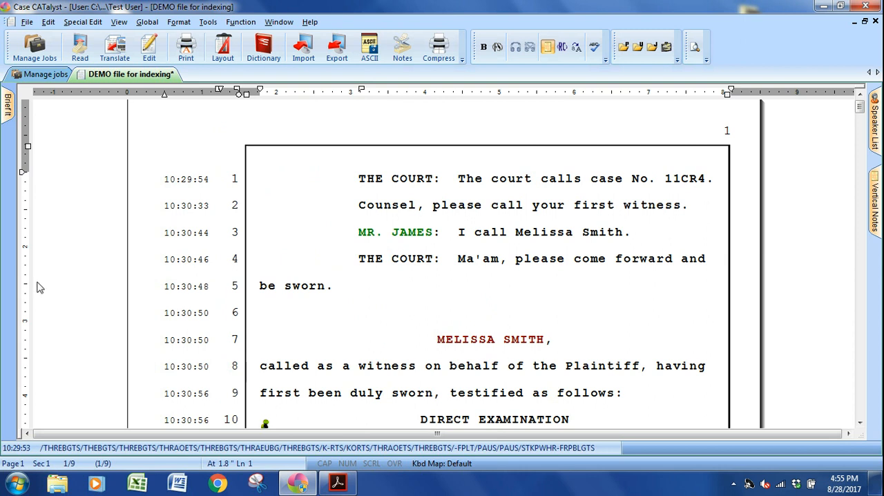
left_click(31, 75)
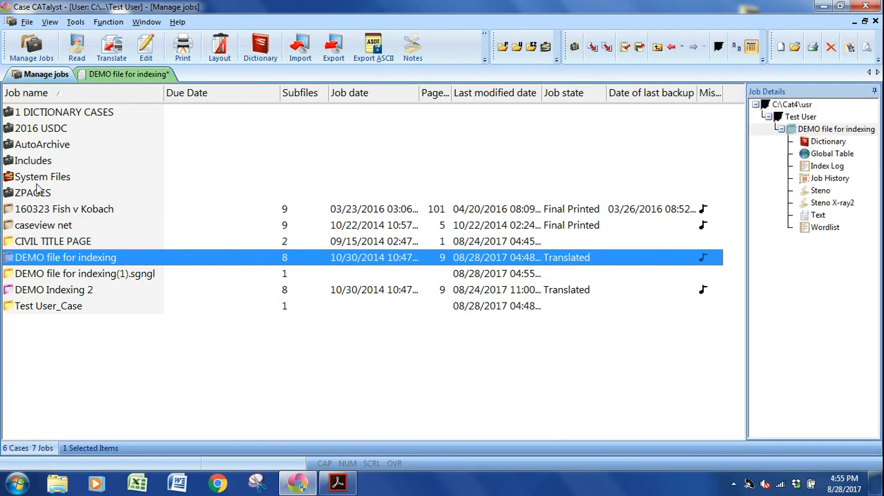
double_click(69, 241)
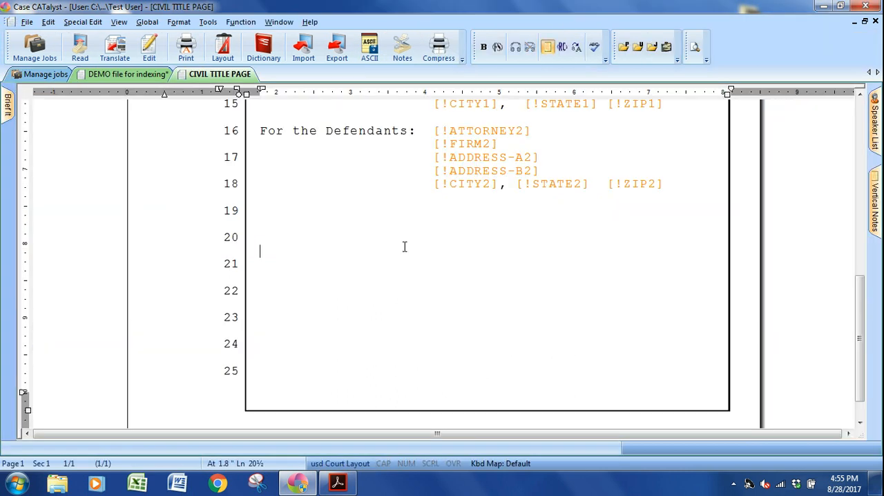
key("alt+F3")
left_click(294, 330)
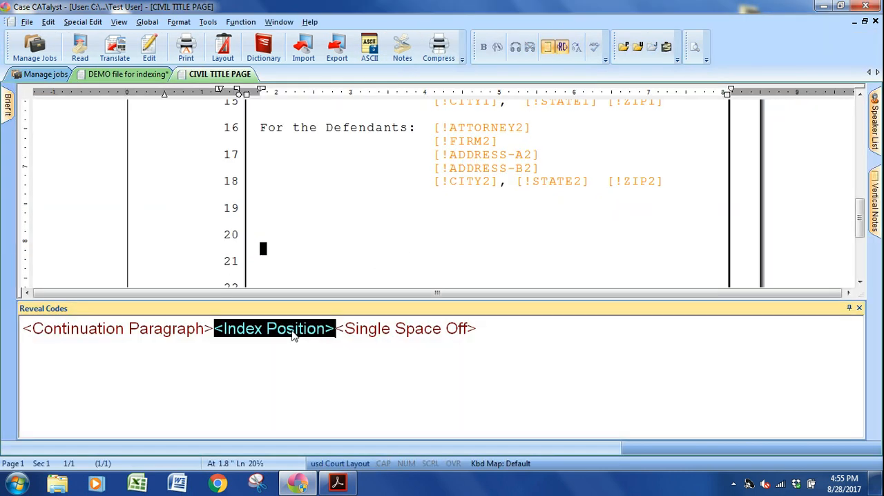
left_click(286, 245)
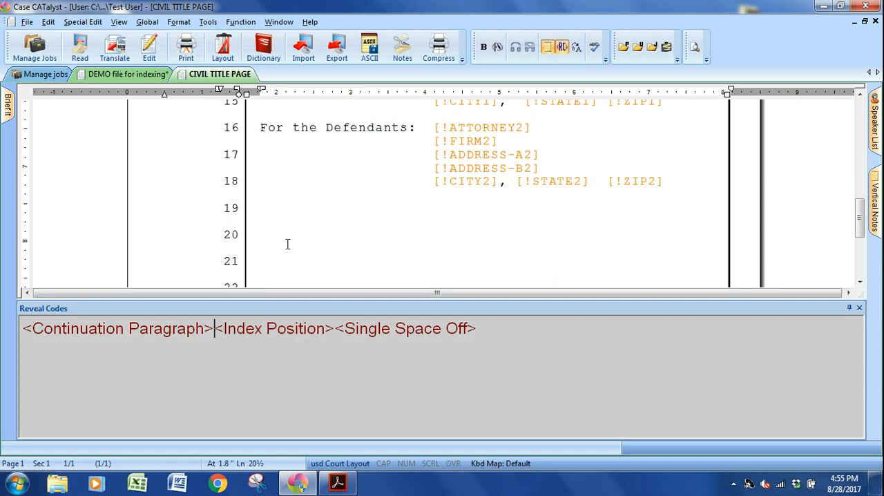
key("alt+F3")
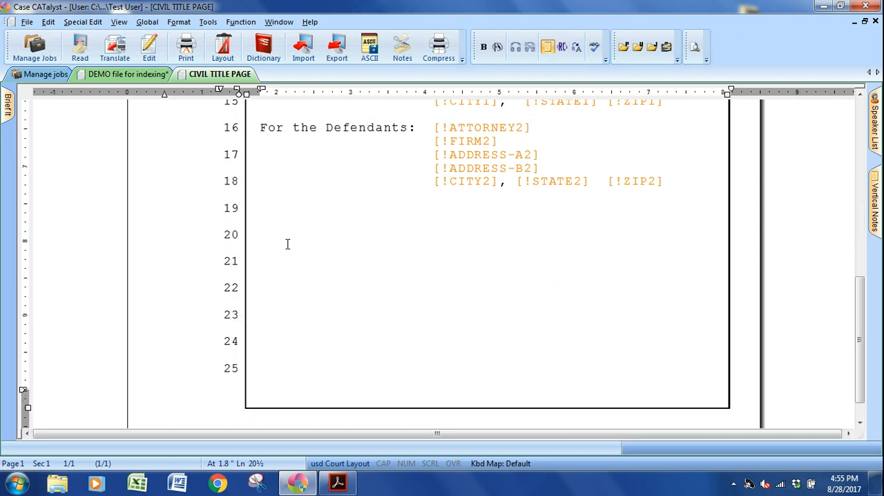
Look up the Index Position code in the list of insertable format symbols, then close the list without inserting it.
key("alt+e")
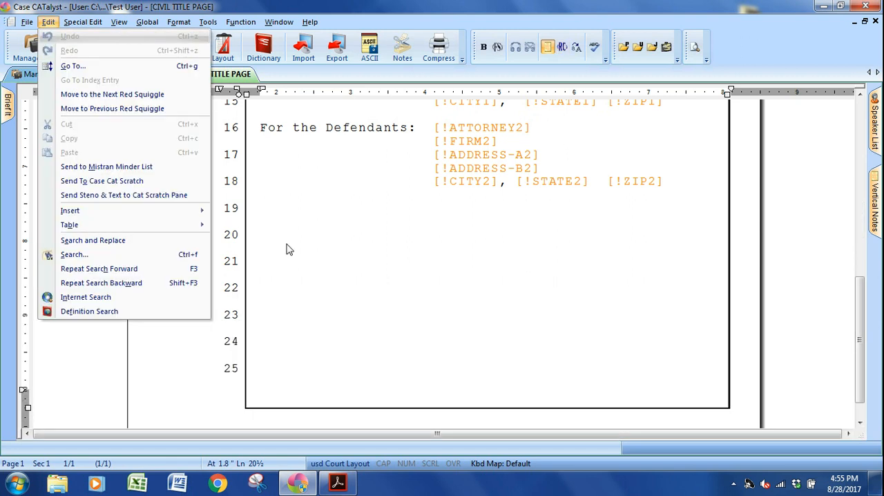
key("i")
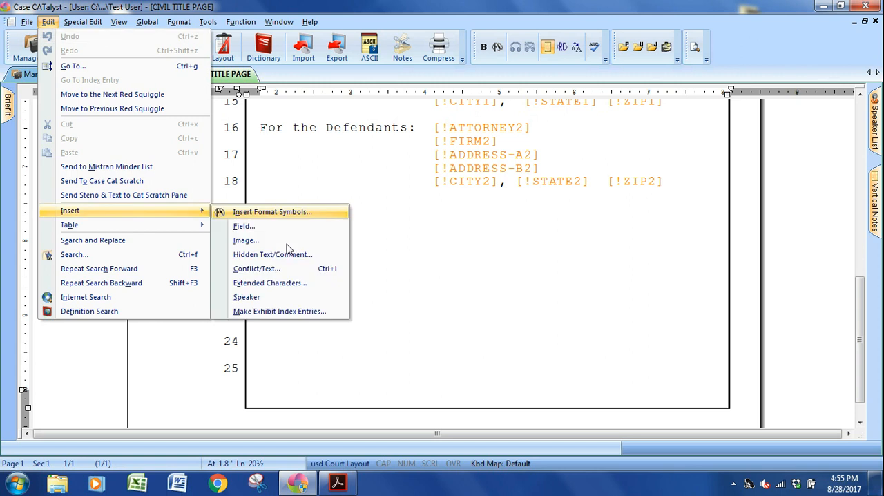
key("Return")
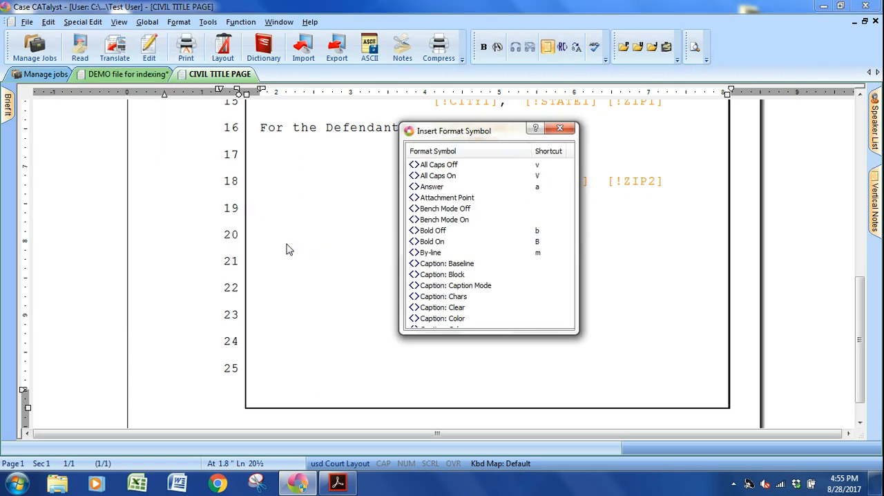
key("i")
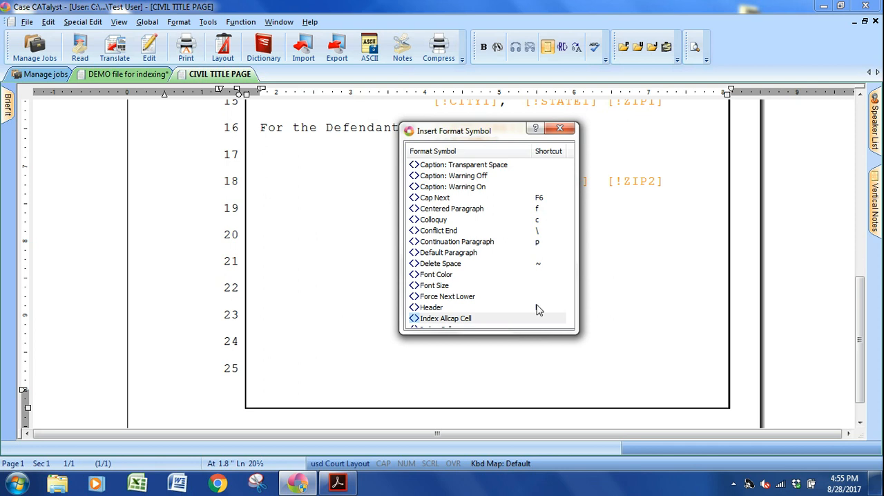
scroll(536, 308, "down", 3)
scroll(536, 308, "down", 1)
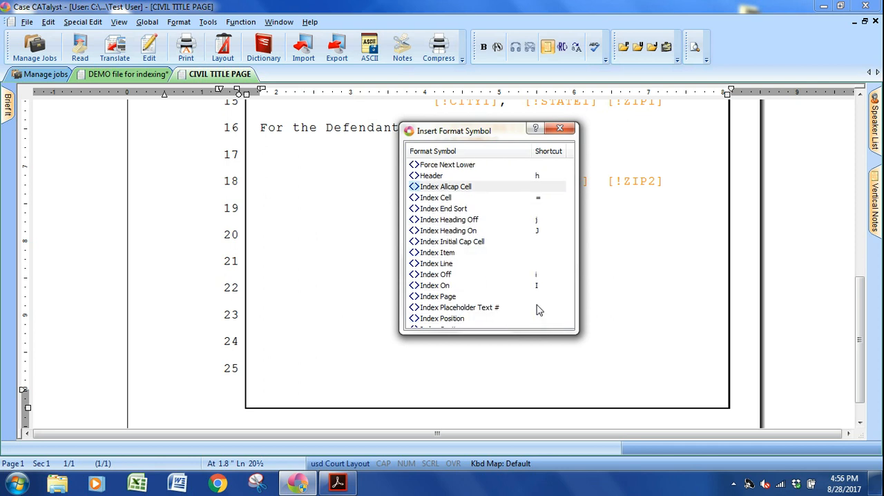
left_click(468, 320)
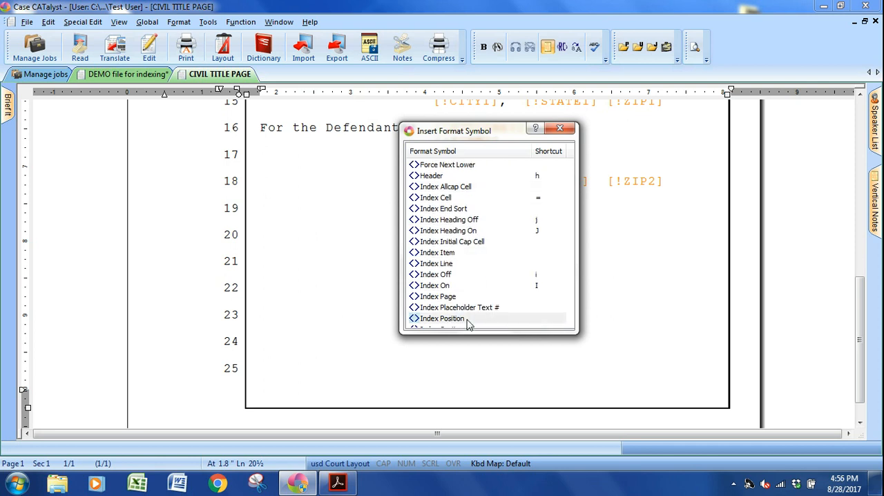
left_click(559, 128)
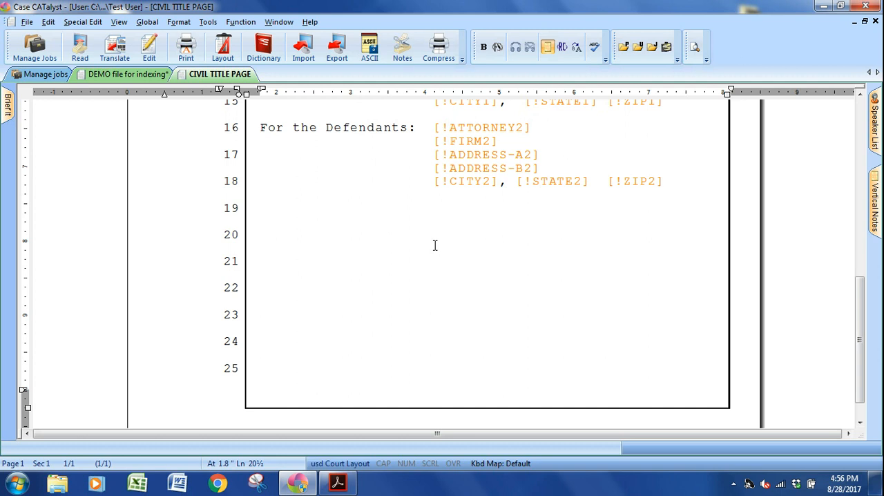
Close the CIVIL TITLE PAGE job, return to the DEMO file for indexing transcript, and save it.
key("alt+f")
key("c")
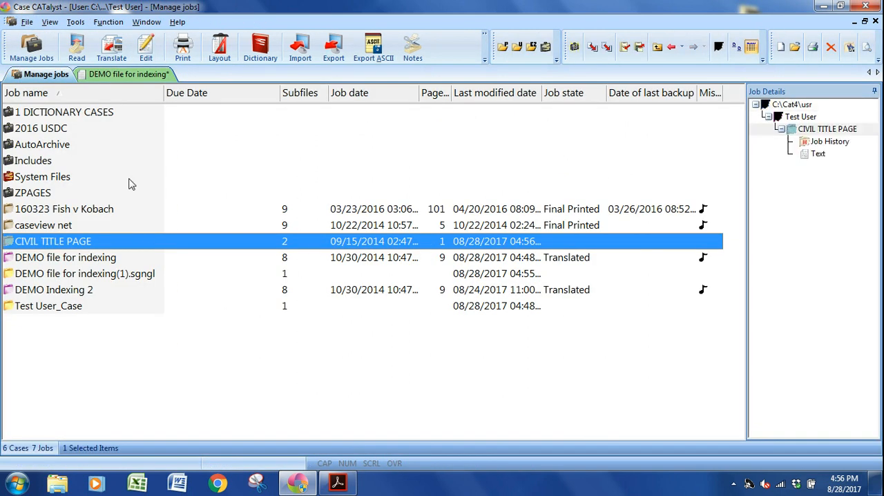
left_click(129, 73)
key("ctrl+s")
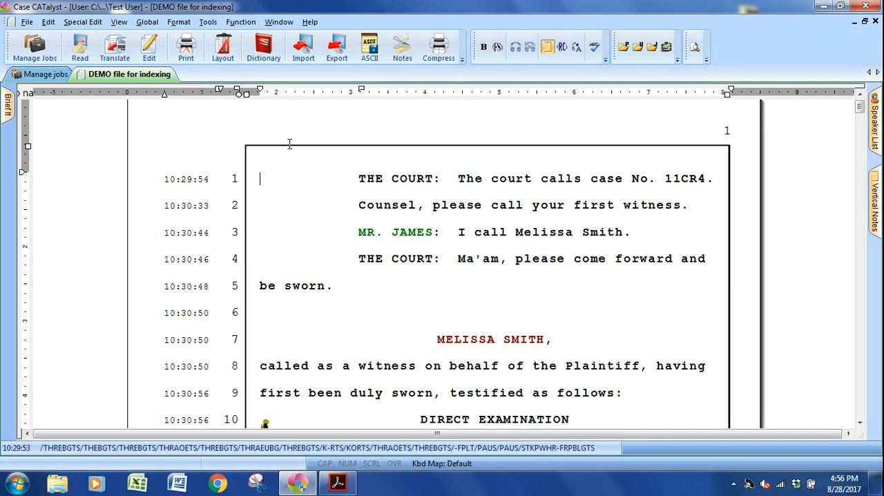
Reveal the format codes at the transcript's beginning, check the Index Position code before the first line, and hide the codes again.
key("alt+F3")
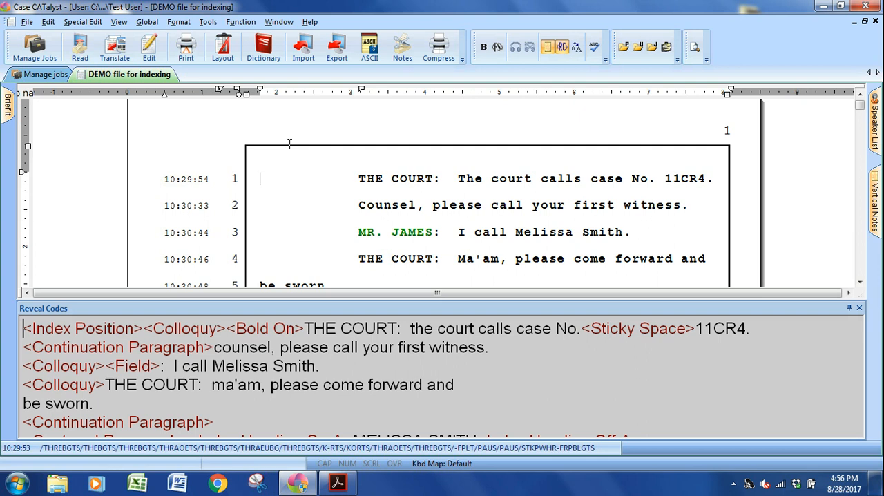
left_click(99, 338)
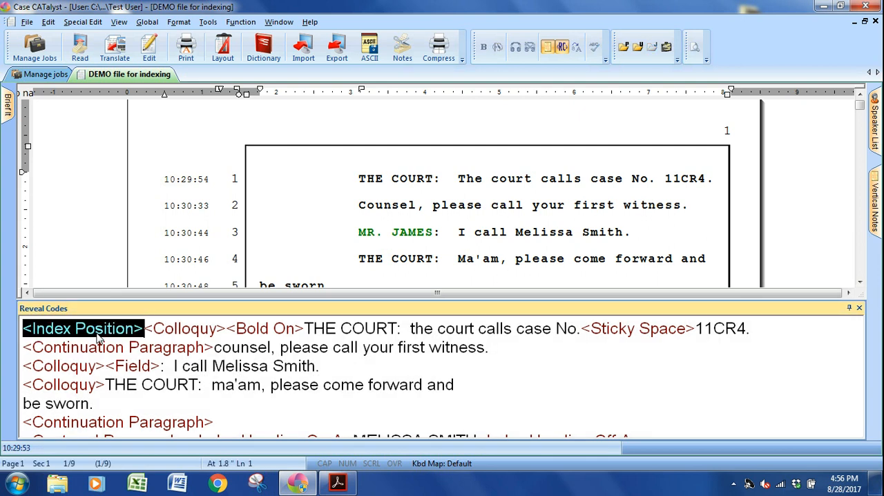
key("alt+F3")
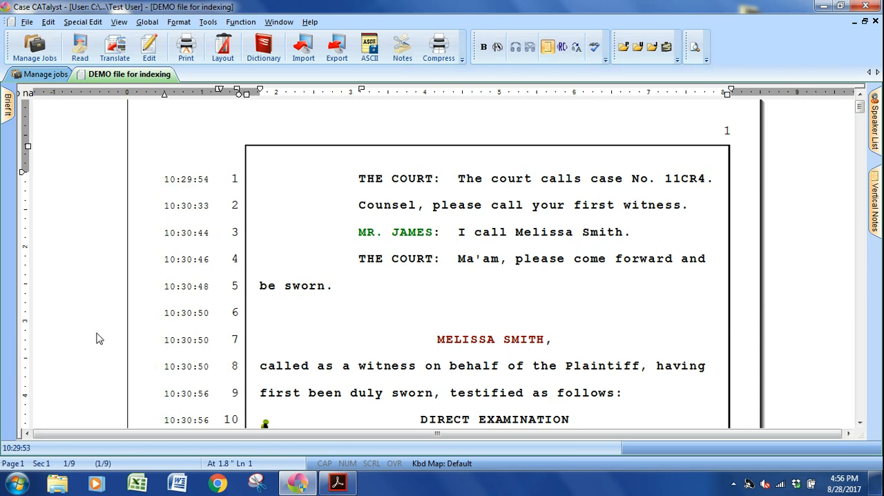
Start building the index for the entire document and choose Sample Court Index as the index template.
key("alt+t")
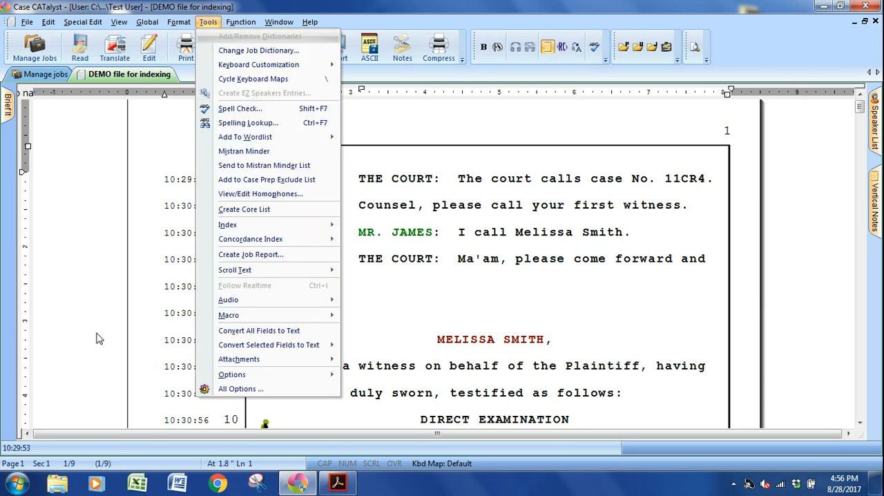
key("i")
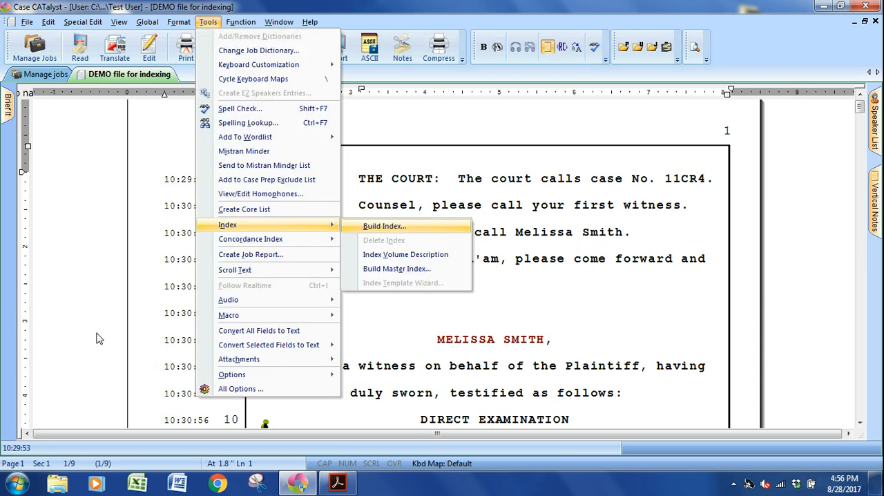
key("Return")
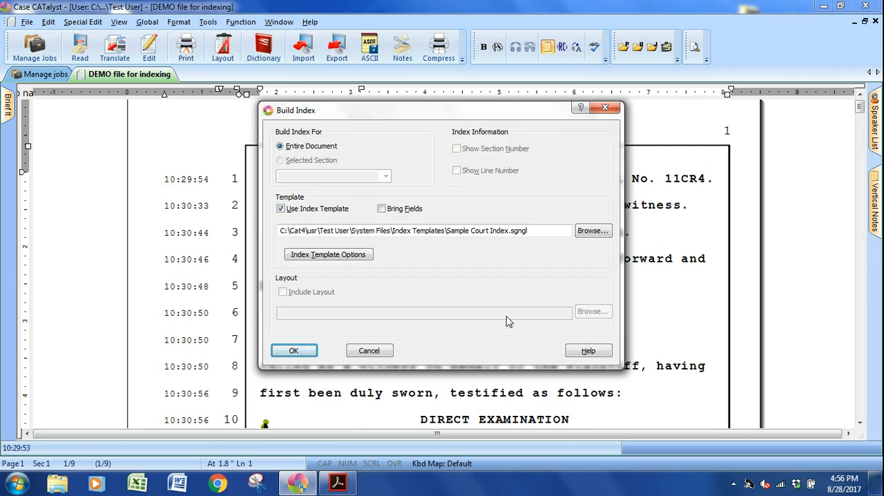
left_click(592, 232)
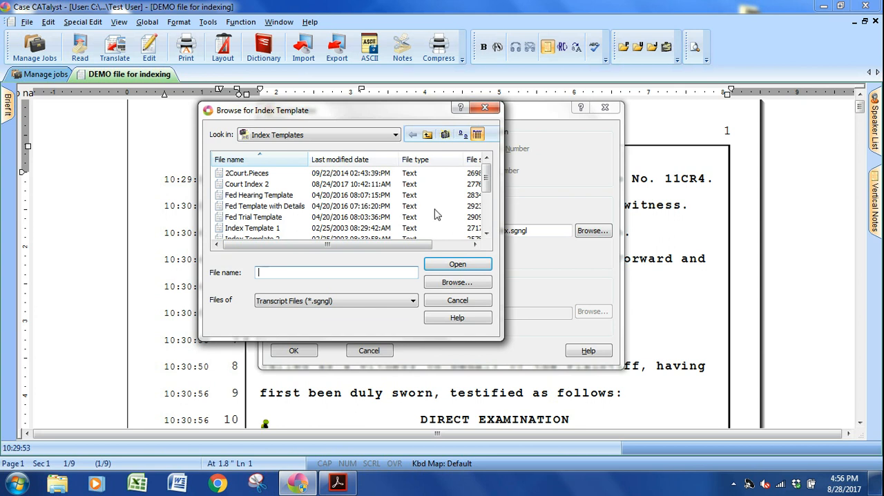
left_click(486, 226)
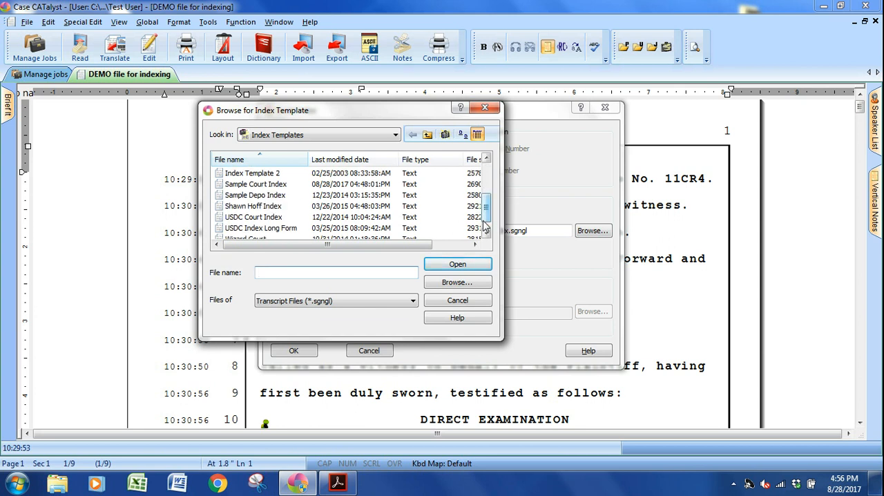
left_click(257, 184)
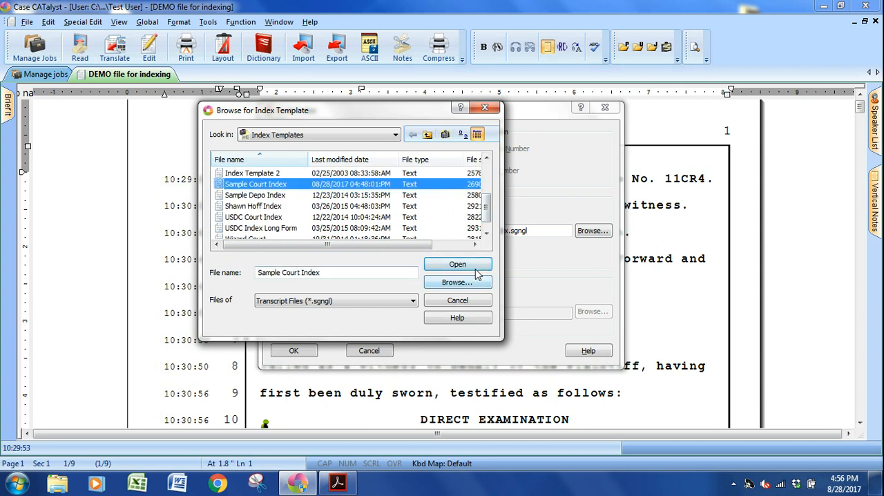
left_click(474, 266)
Set Ignore Paragraph Formatting and Allow Duplicate Cells to Yes in the Sample Court Index template options, and check the Cell Separation Text.
left_click(341, 256)
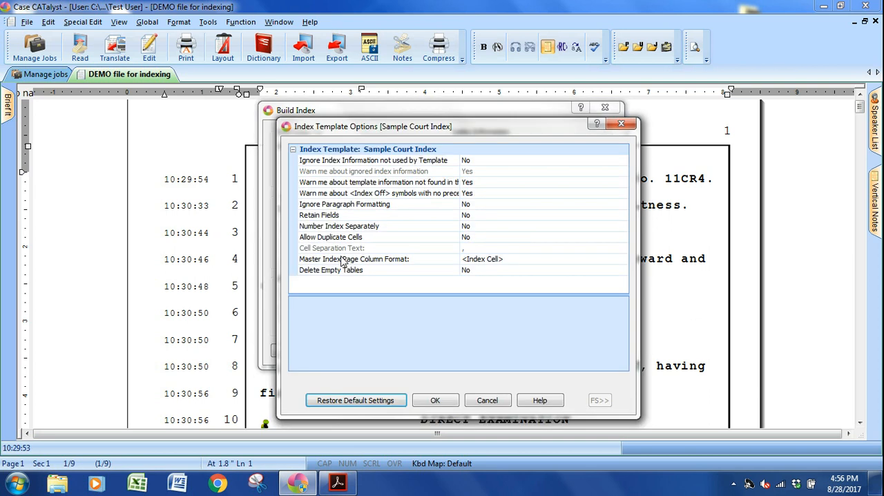
left_click(473, 403)
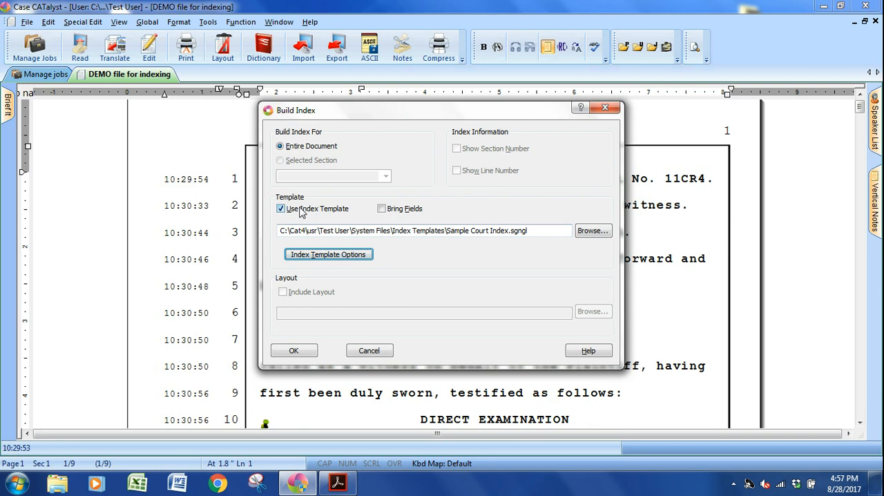
left_click(302, 255)
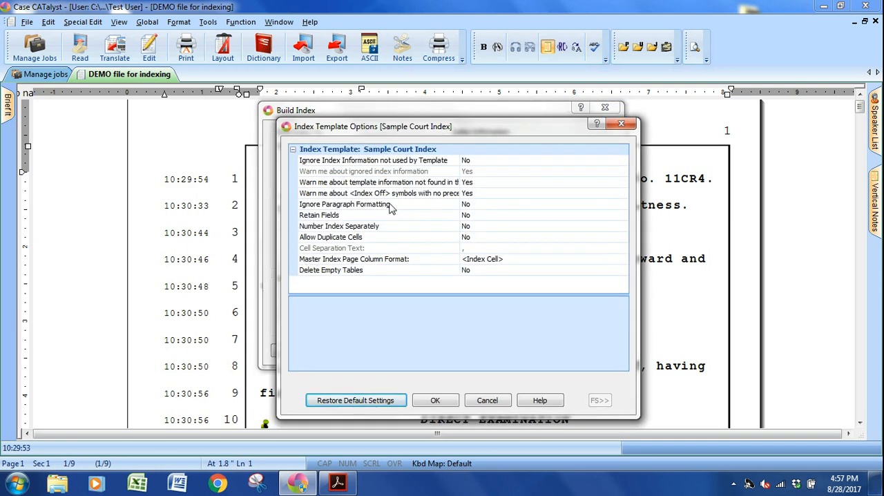
left_click(494, 210)
left_click(476, 213)
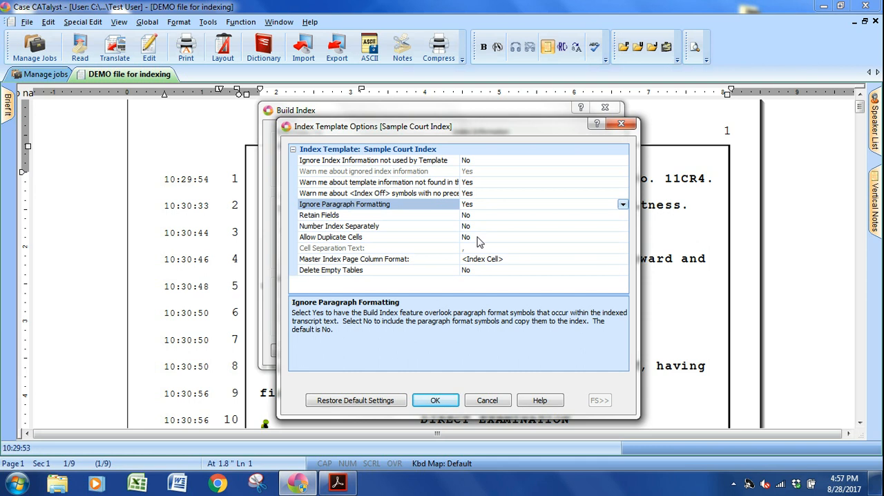
left_click(479, 241)
left_click(478, 252)
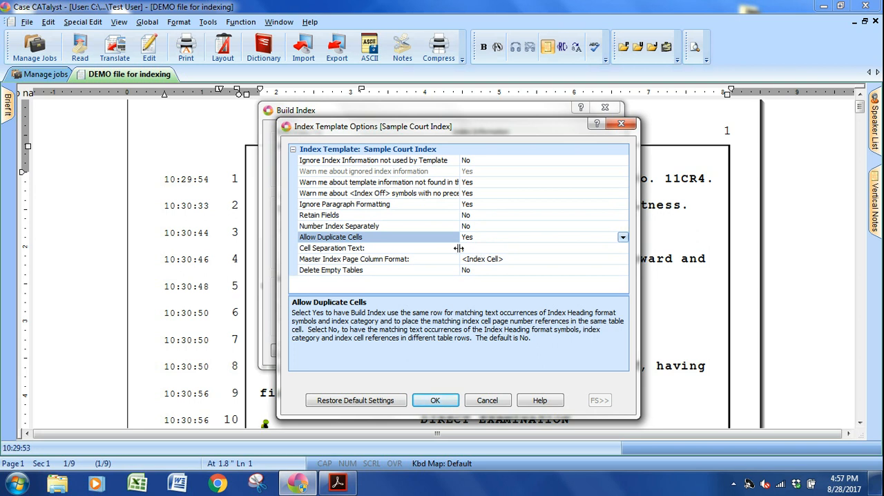
left_click(470, 248)
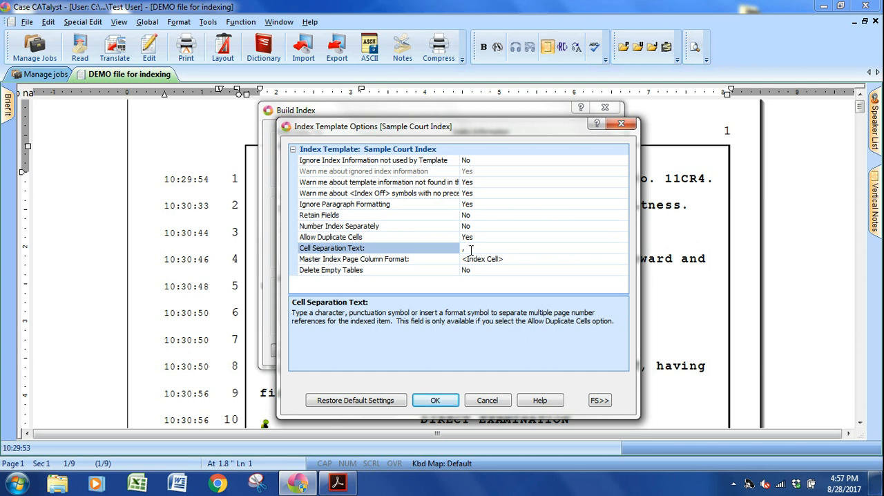
left_click(435, 402)
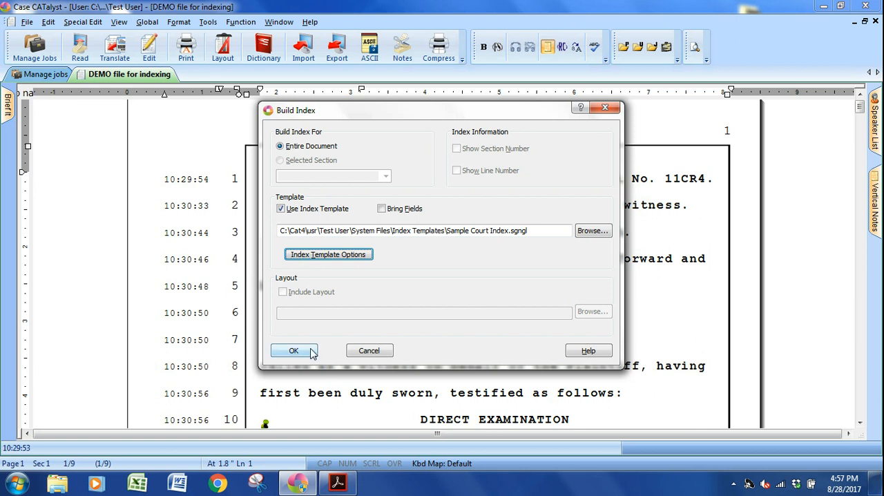
Build the index and review its witness table and its exhibit table on page 1.
left_click(311, 350)
scroll(324, 335, "down", 2)
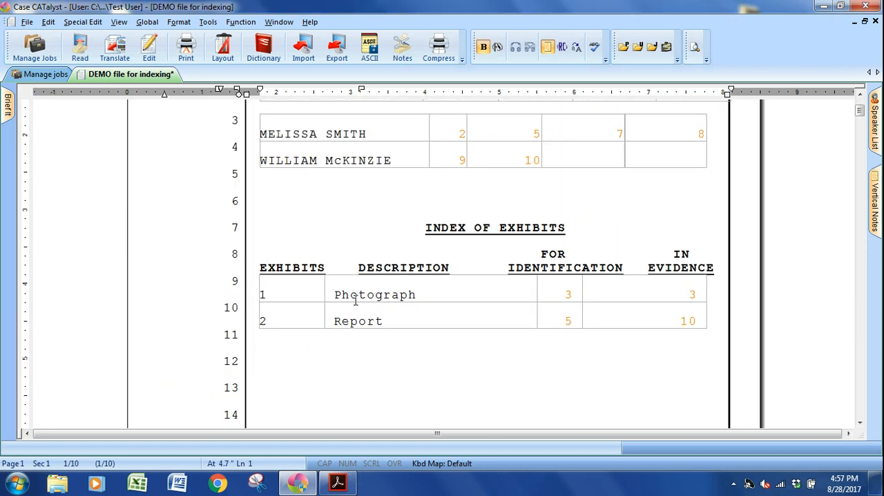
scroll(610, 242, "up", 2)
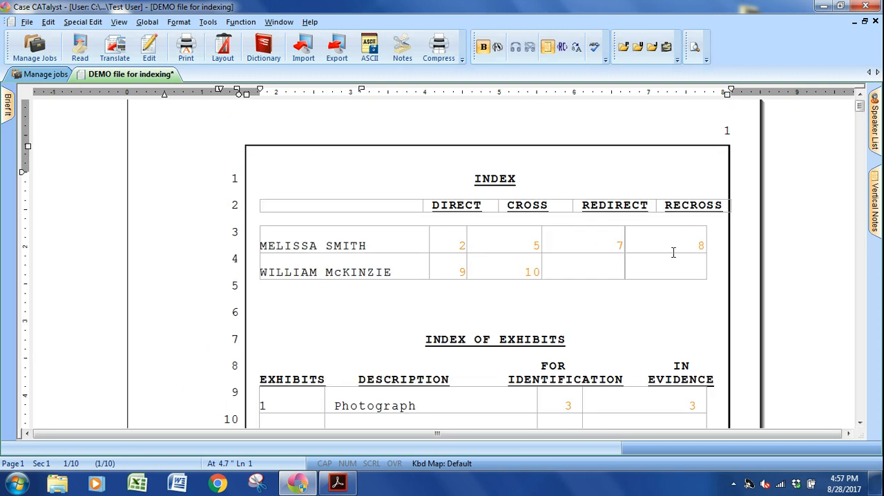
left_click(429, 269)
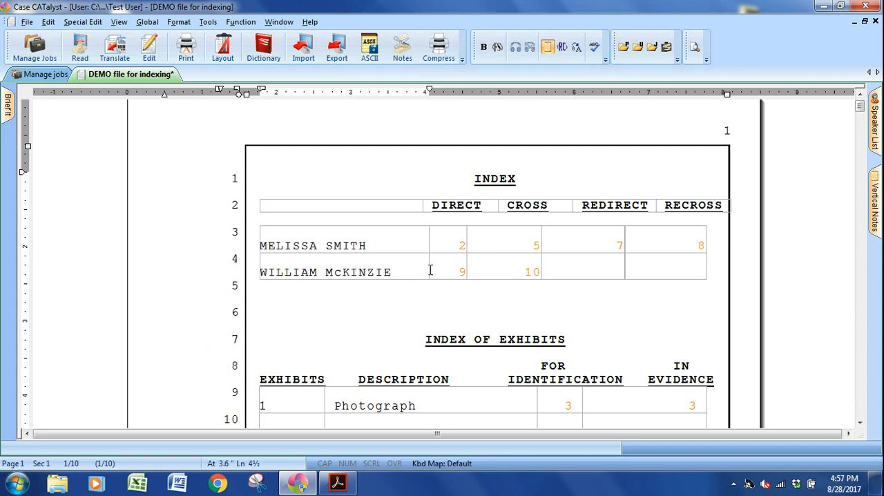
scroll(430, 269, "down", 2)
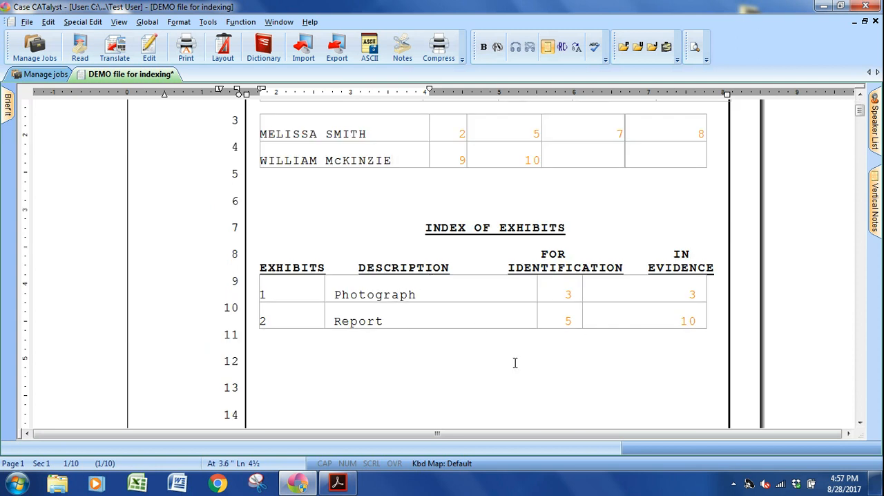
mouse_move(297, 483)
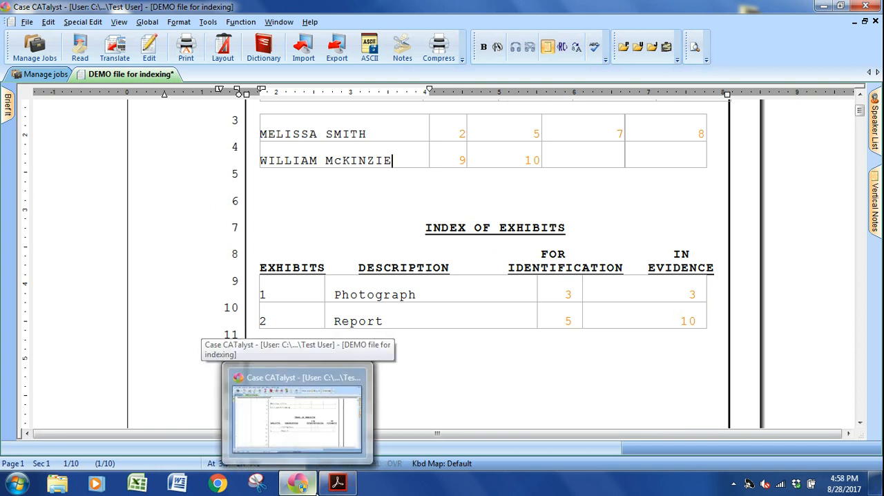